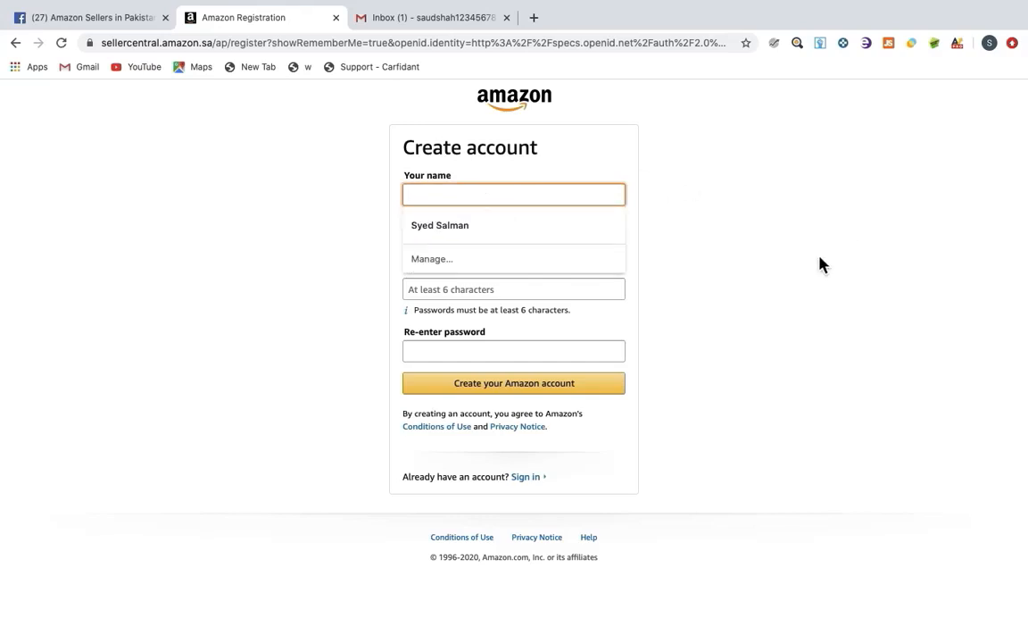
Enter the seller's full name in Your name, correcting typos along the way.
left_click(696, 243)
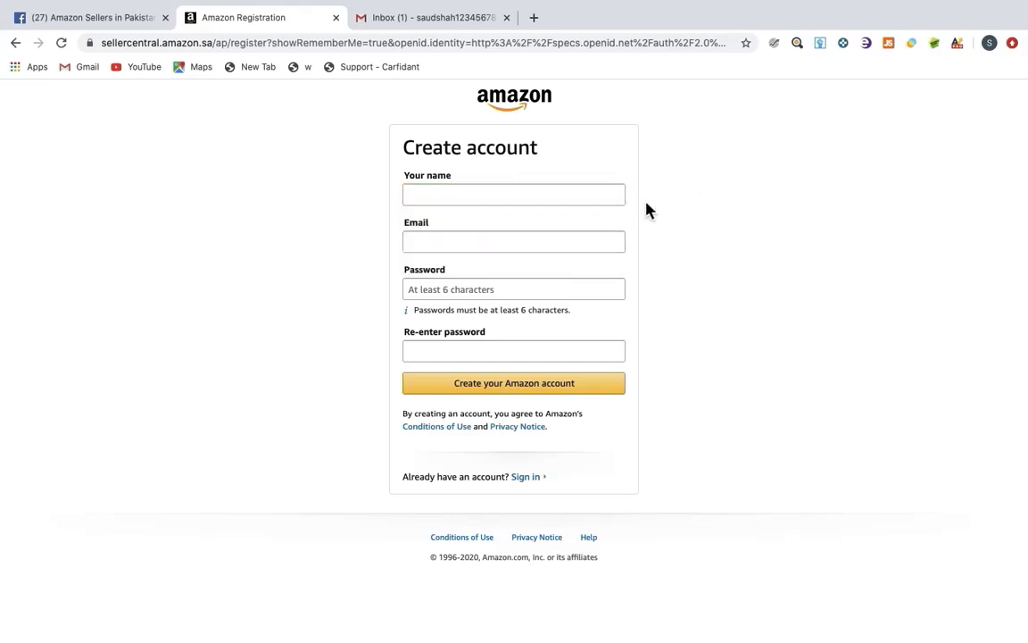
left_click(573, 198)
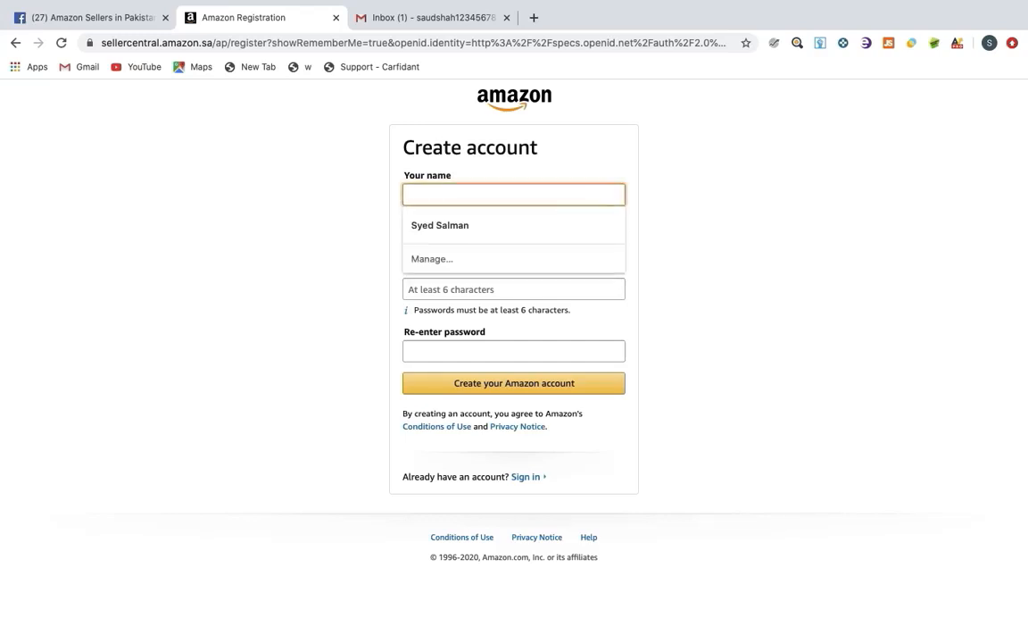
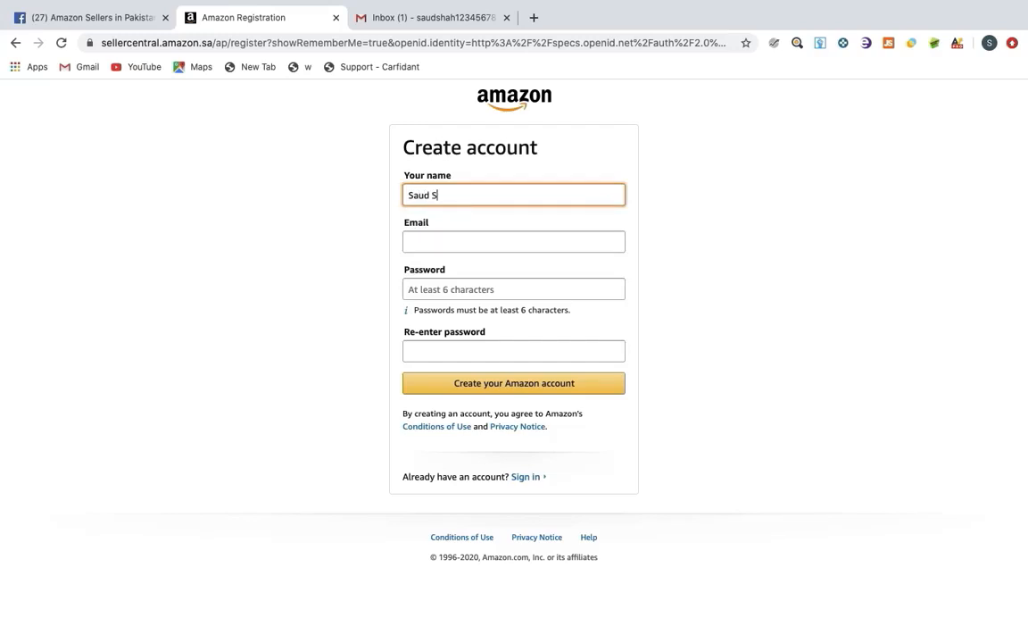
left_click(430, 204)
key("BackSpace")
type("sc")
key("BackSpace")
left_click(460, 196)
type("s")
Fill in the seller's Gmail address in the Email field.
left_click(447, 249)
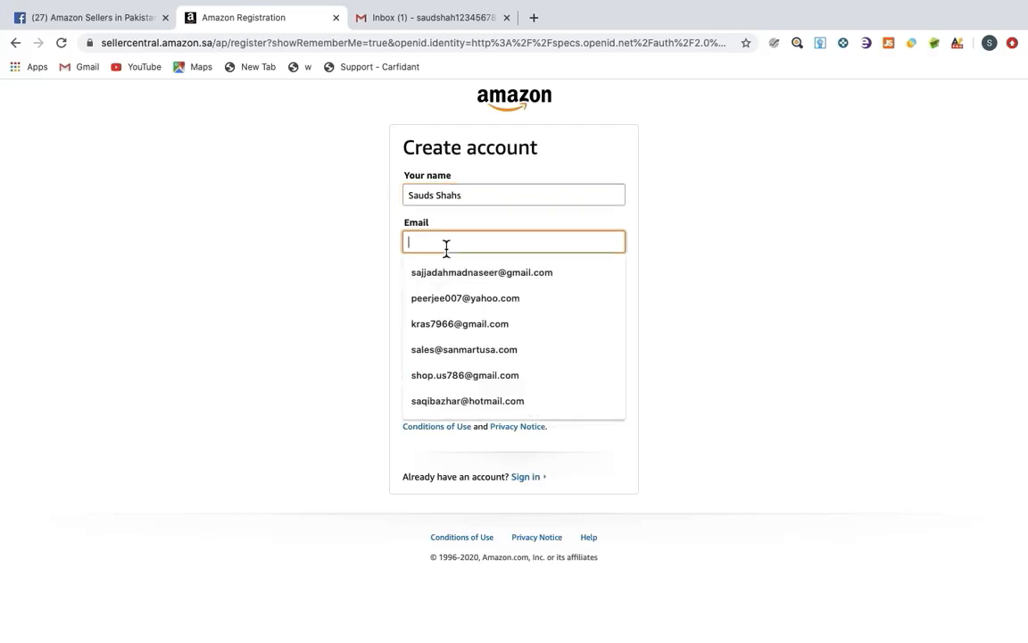
left_click(778, 280)
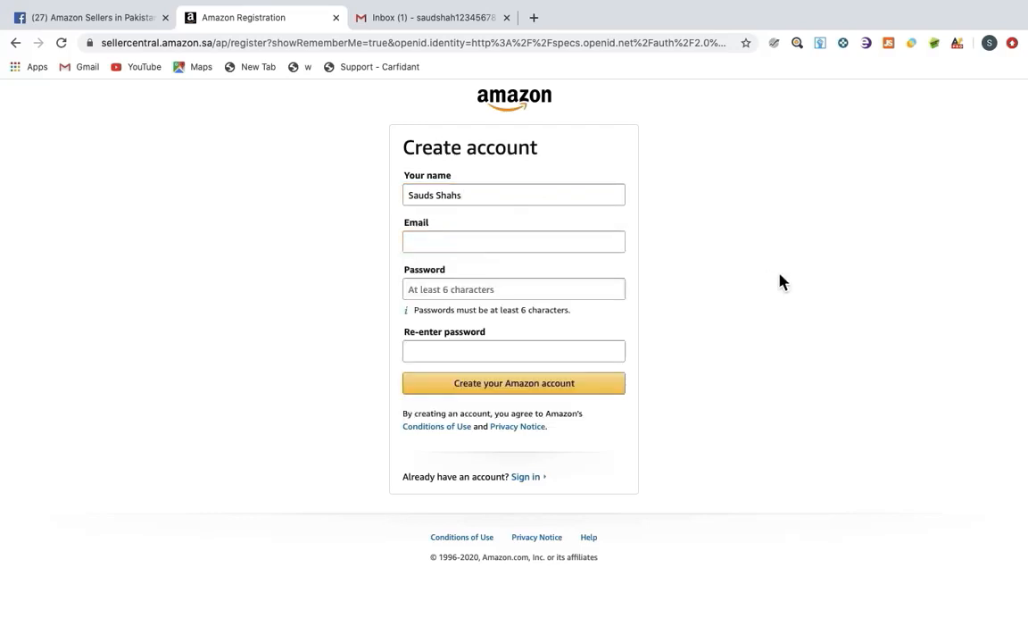
left_click(574, 246)
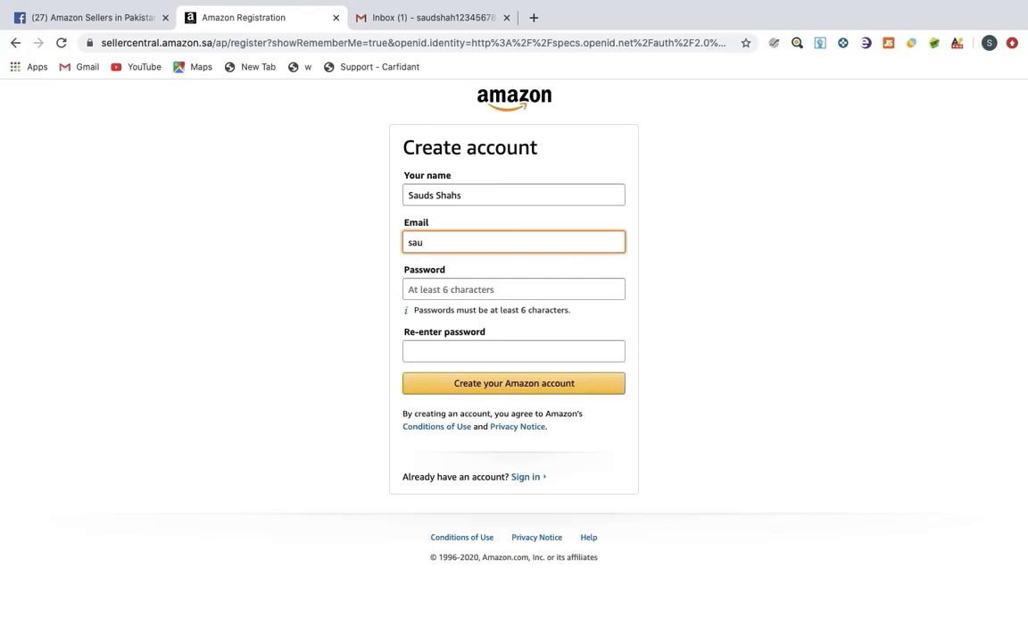
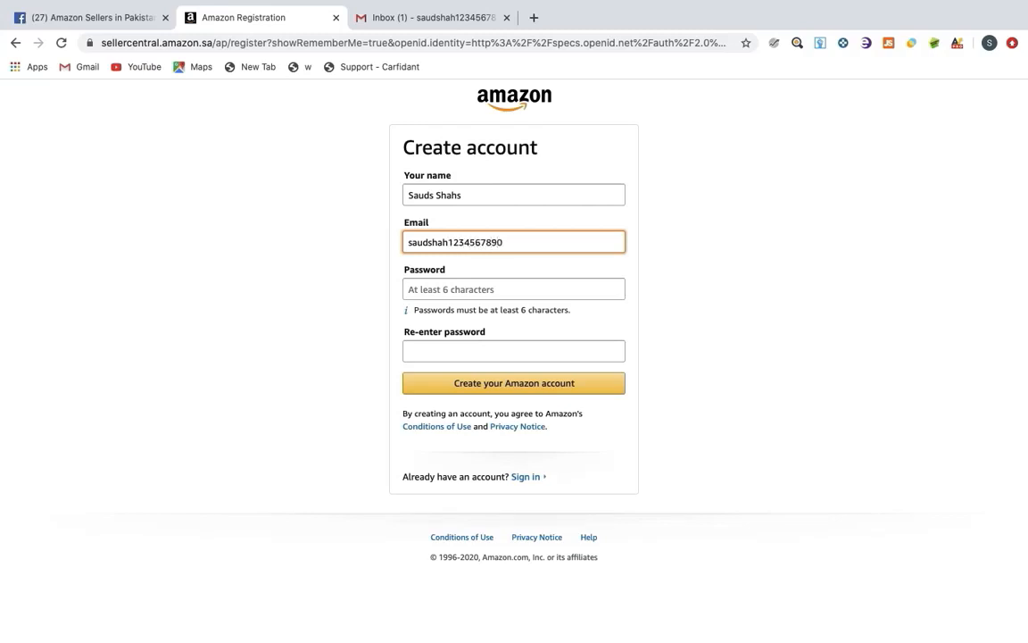
left_click(499, 289)
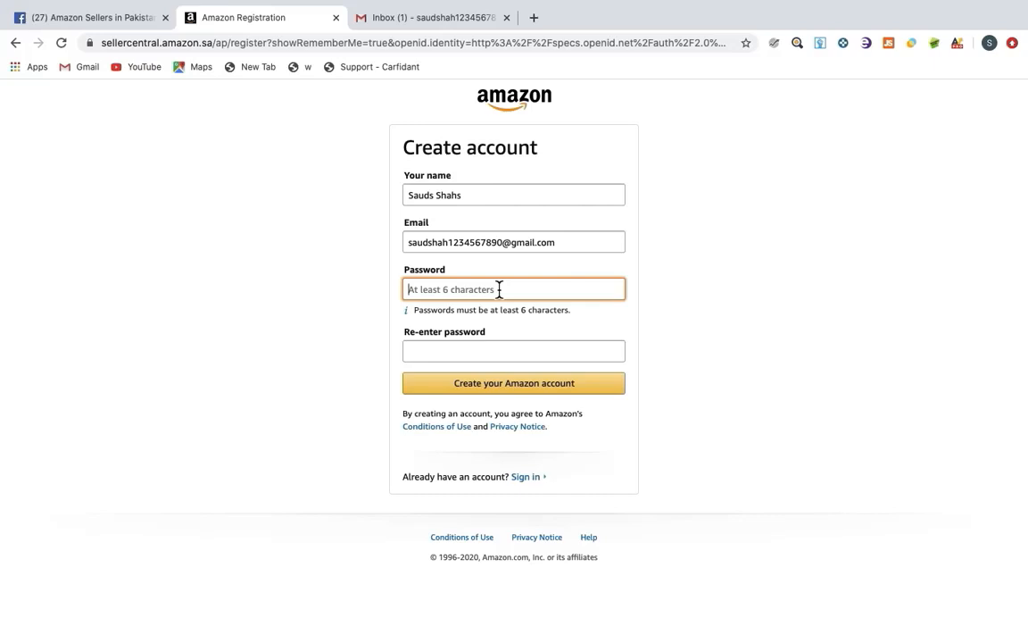
Enter the account password and type it again in Re-enter password.
type("***")
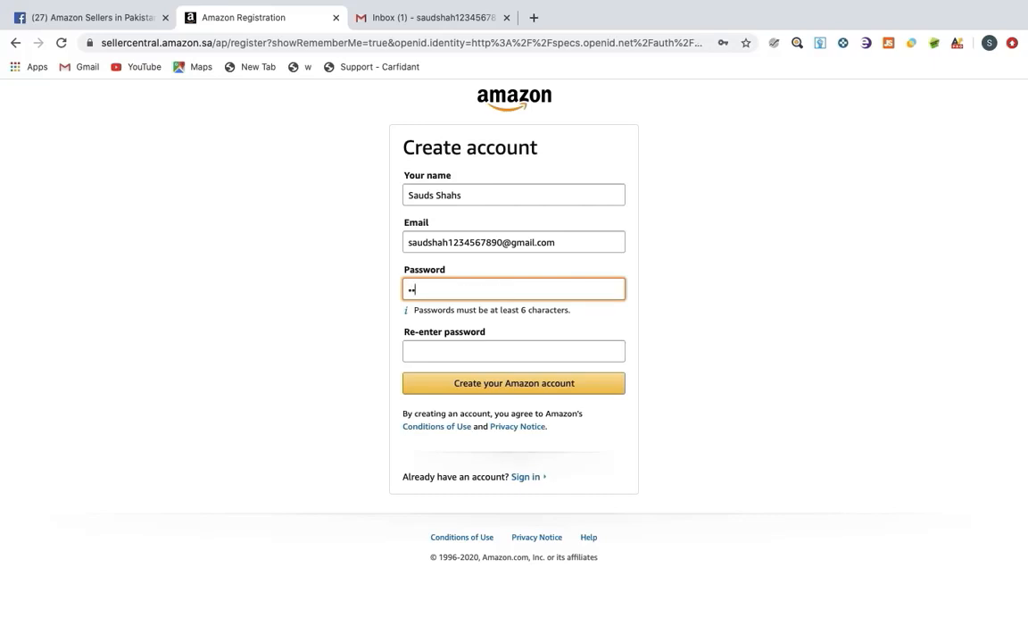
type("*********")
left_click(507, 355)
type("*****")
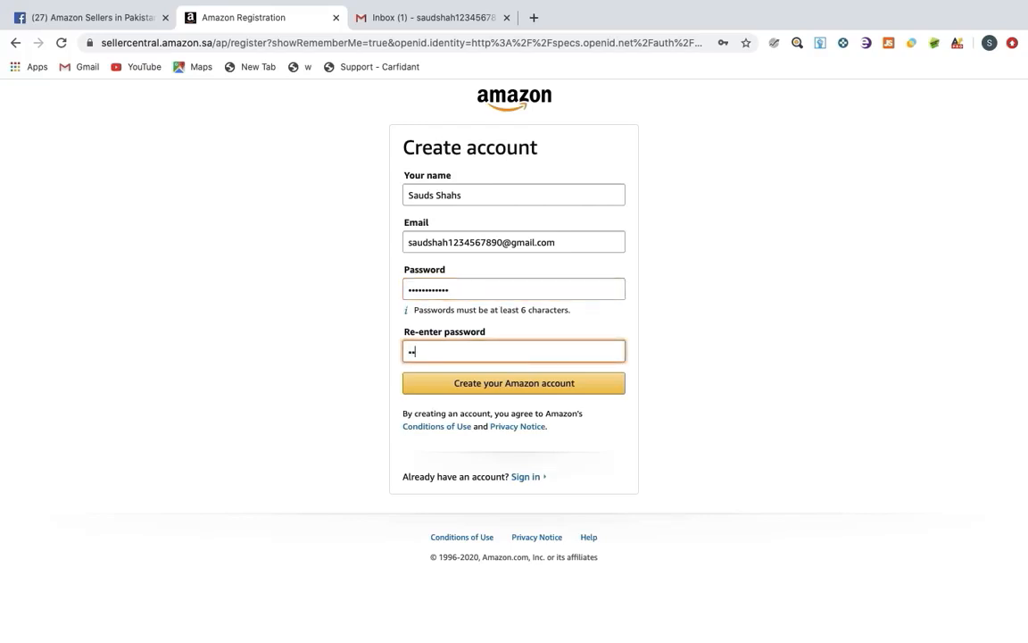
type("********")
Submit the form, copy the OTP from Amazon's Gmail message, and paste it to create the account.
left_click(539, 396)
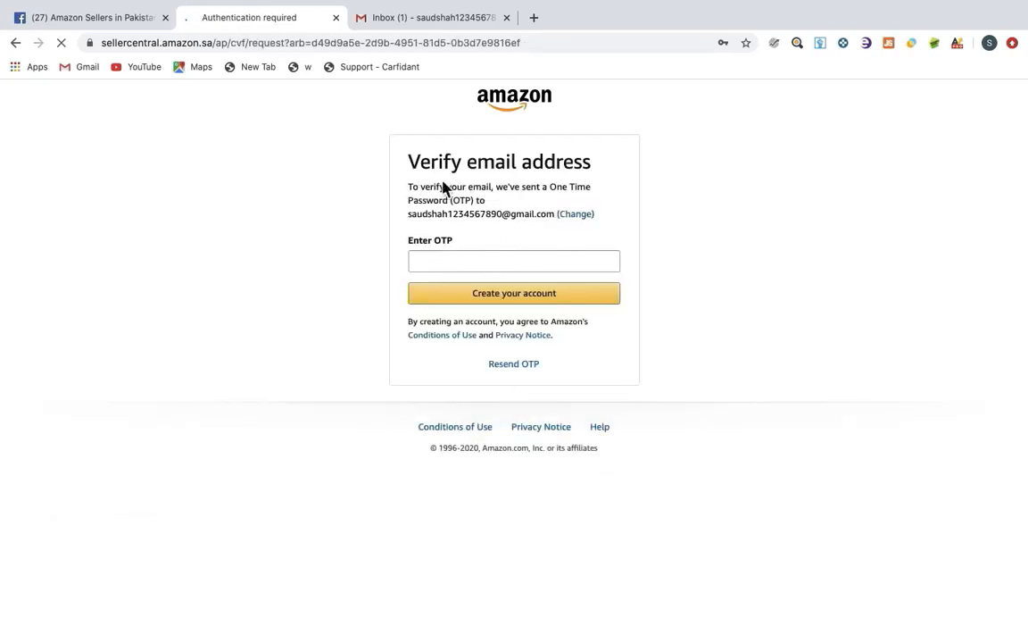
left_click(673, 279)
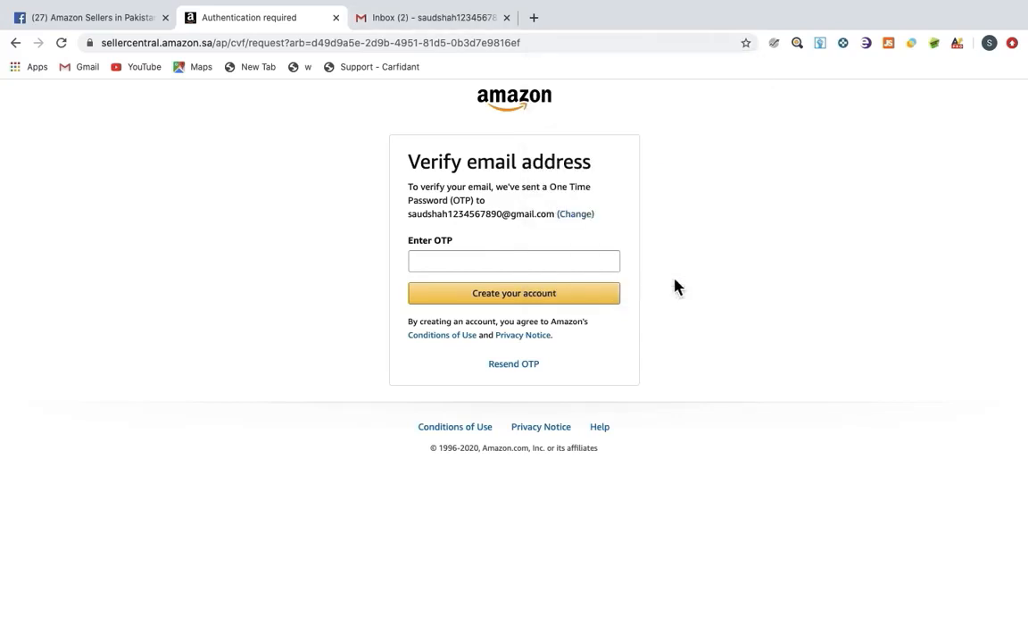
left_click(435, 27)
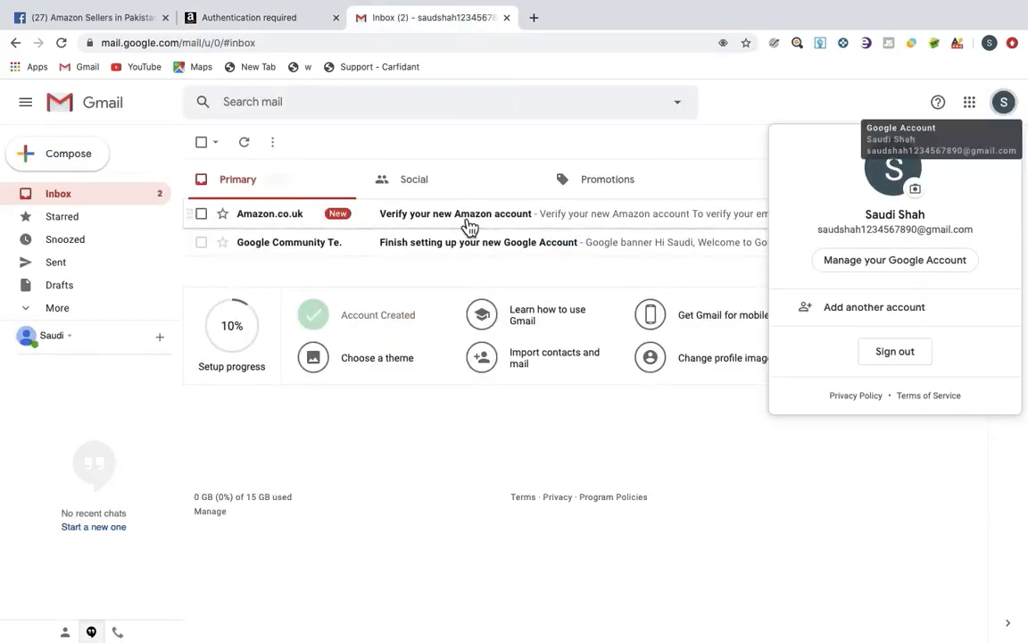
left_click(466, 217)
left_click_drag(468, 389, 426, 386)
key("super+c")
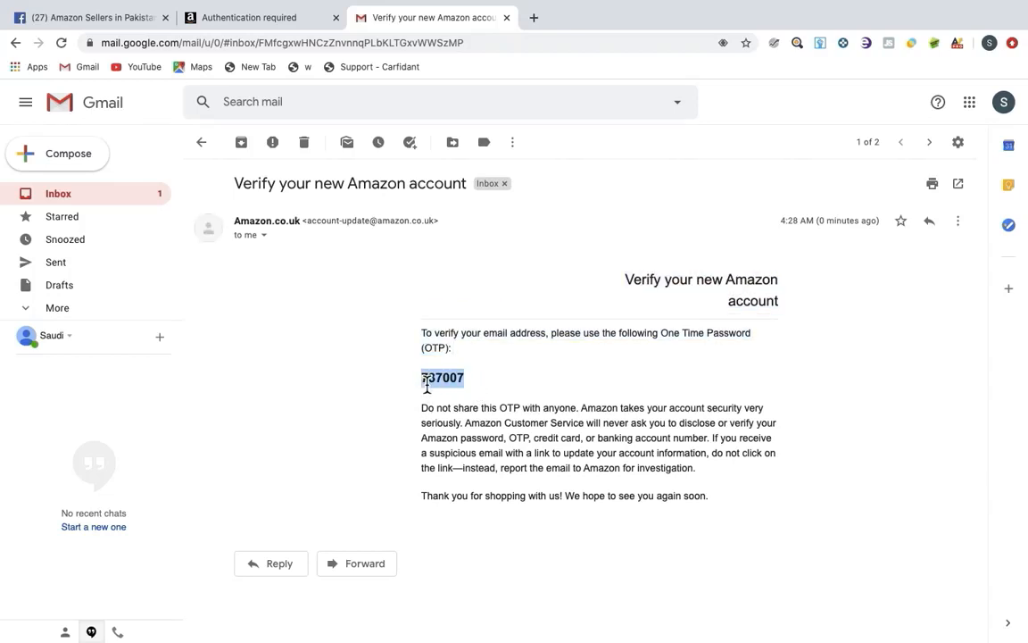
left_click(276, 25)
left_click(430, 268)
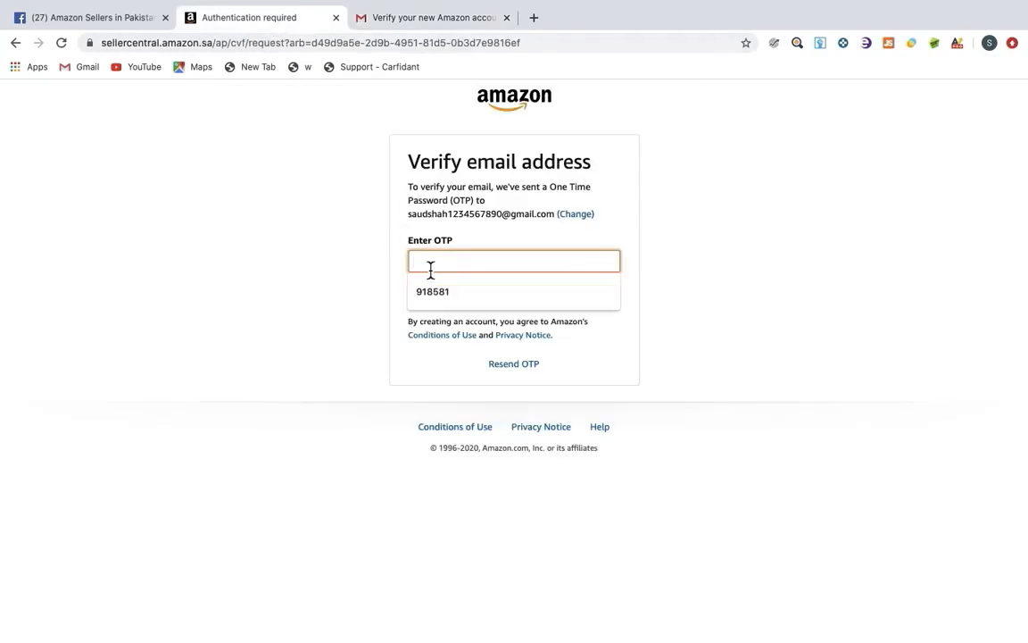
key("super+v")
left_click(506, 301)
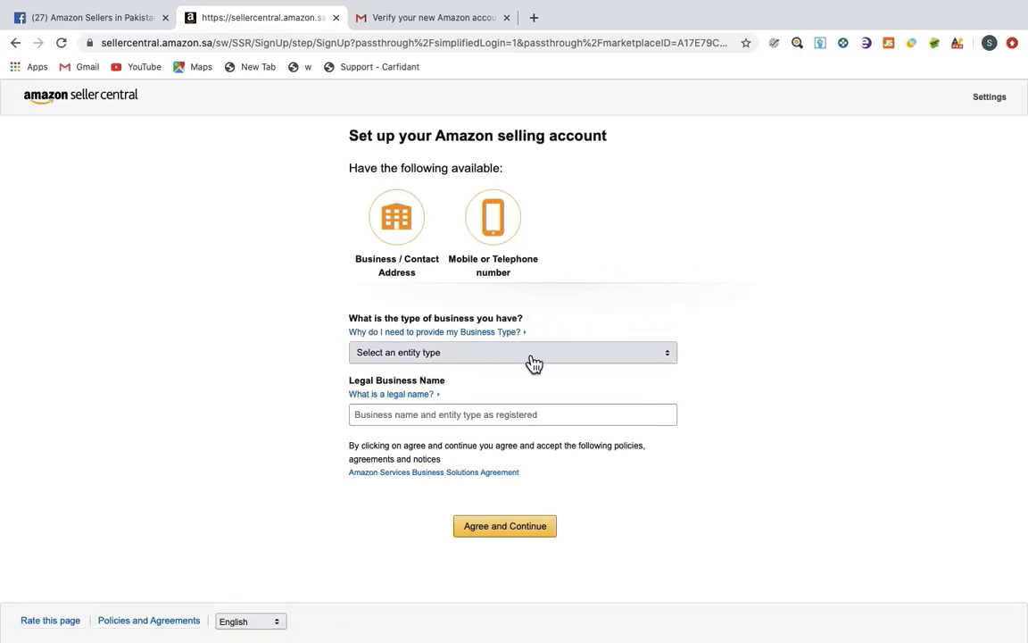
Set business type to 'None, I am an individual', enter the legal name, and agree to continue.
left_click(672, 366)
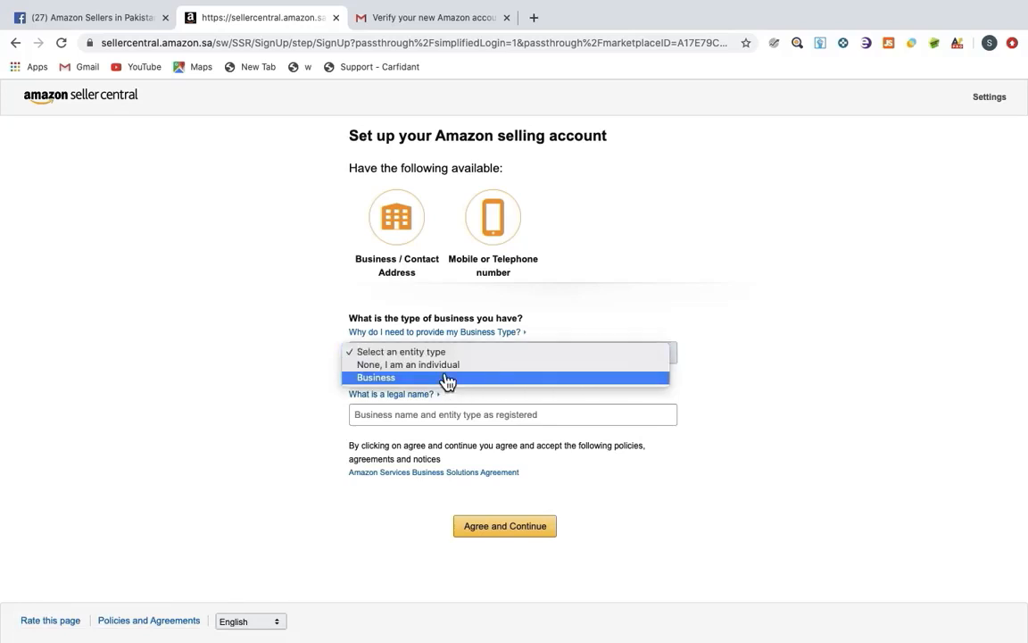
left_click(447, 371)
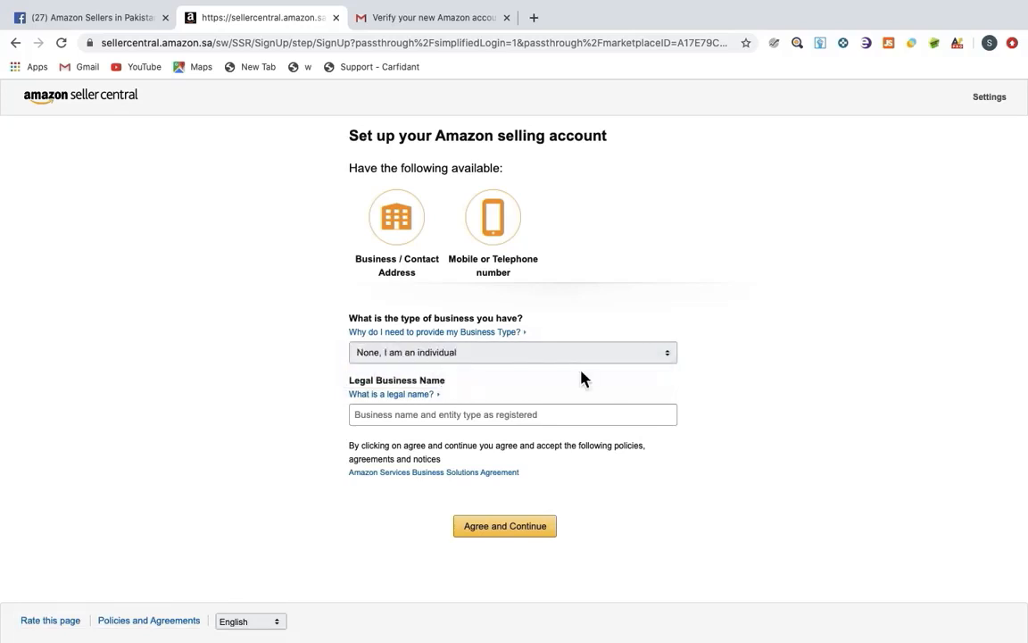
left_click(415, 415)
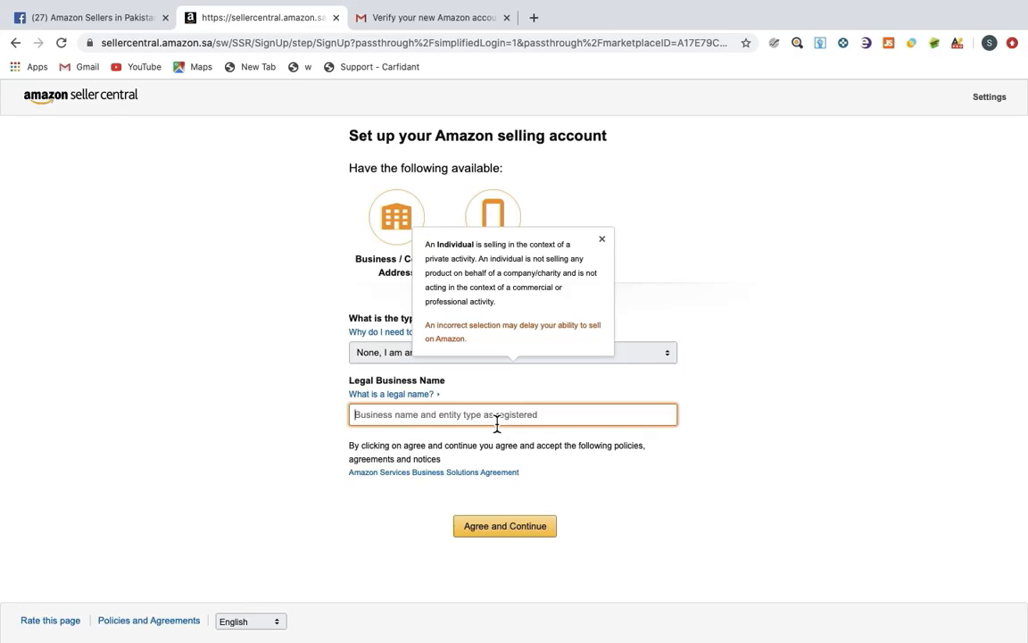
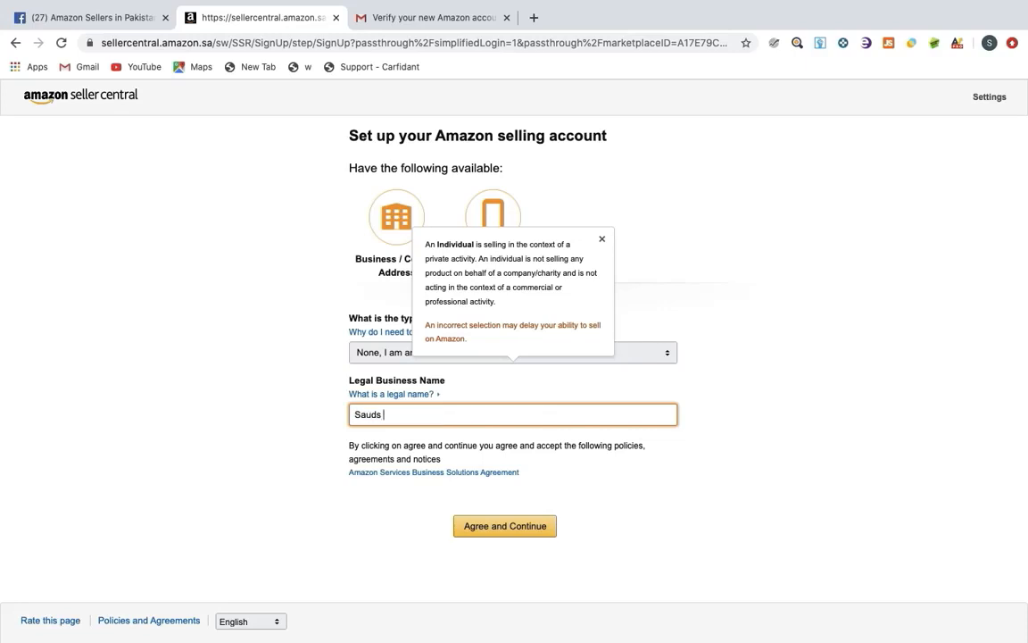
left_click(602, 240)
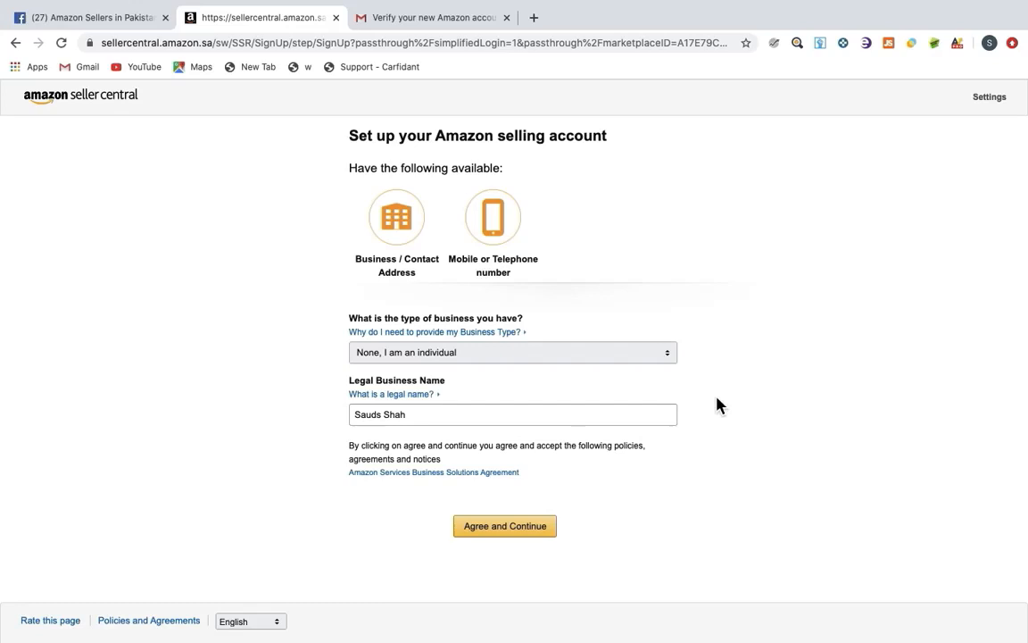
left_click(518, 526)
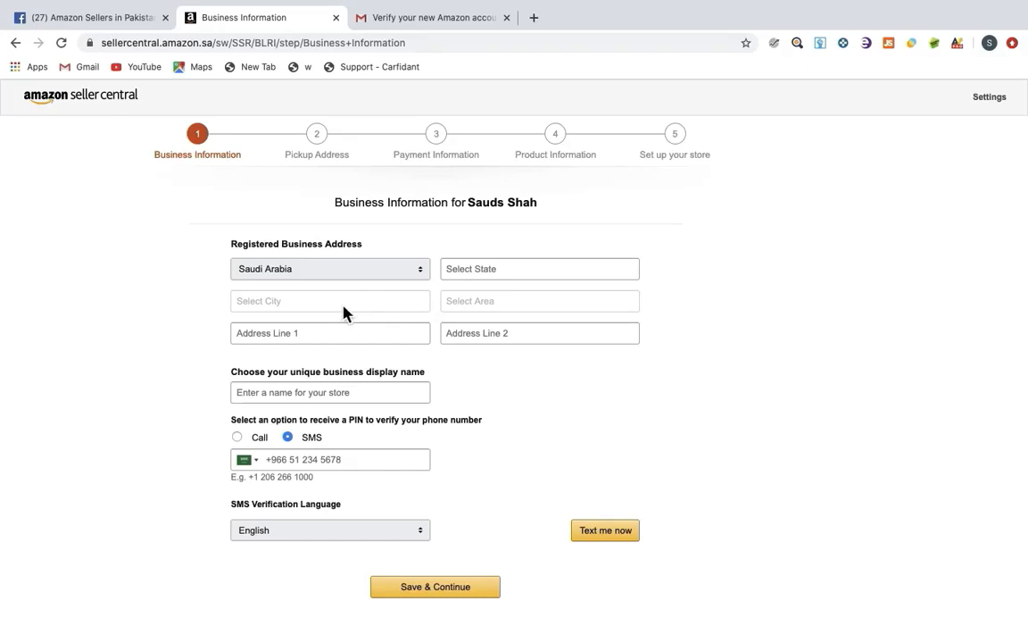
Enter the business phone number and request the verification PIN by SMS.
left_click(477, 271)
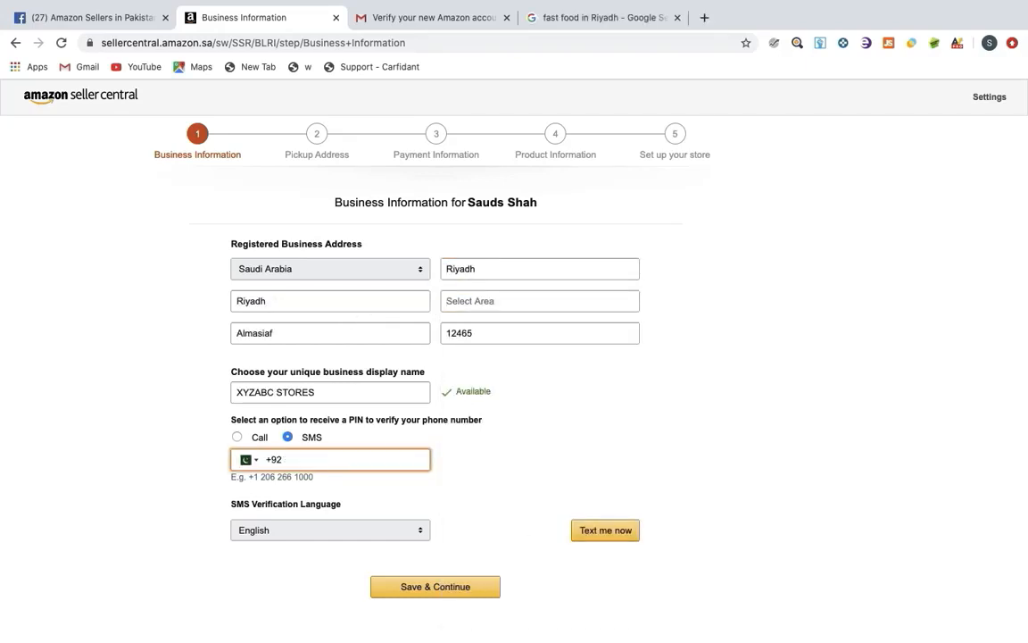
left_click(614, 542)
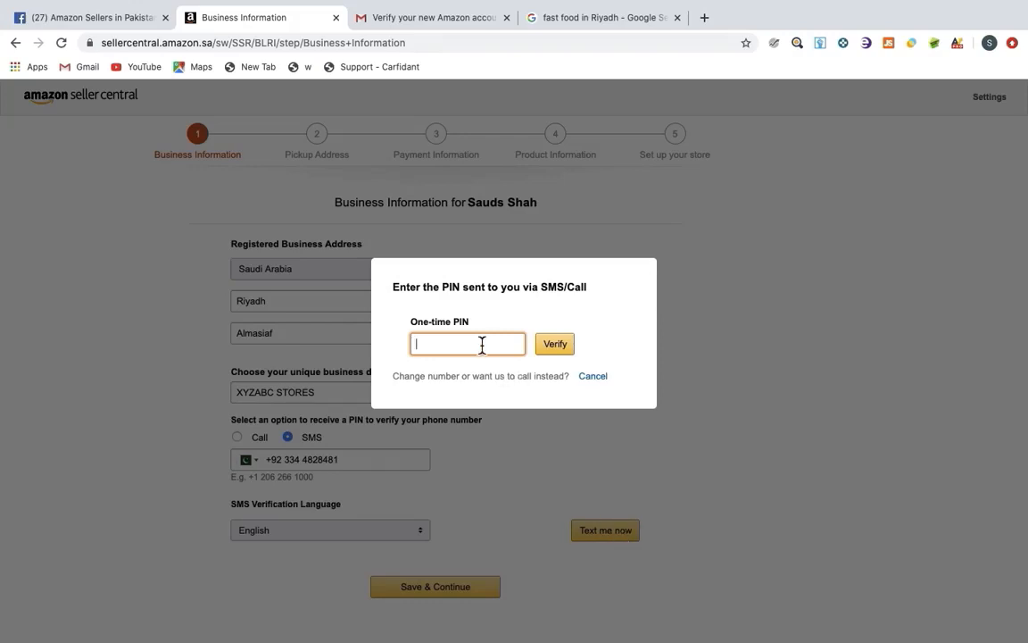
Verify the phone with the SMS PIN, choose Al Aqeeq as the area, and save.
left_click(555, 350)
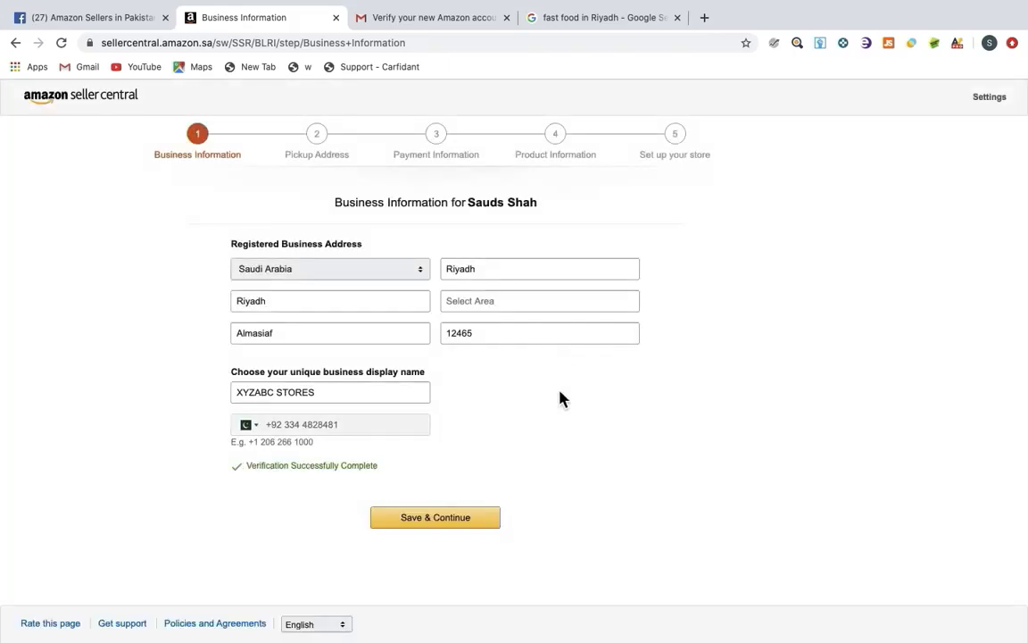
left_click(455, 527)
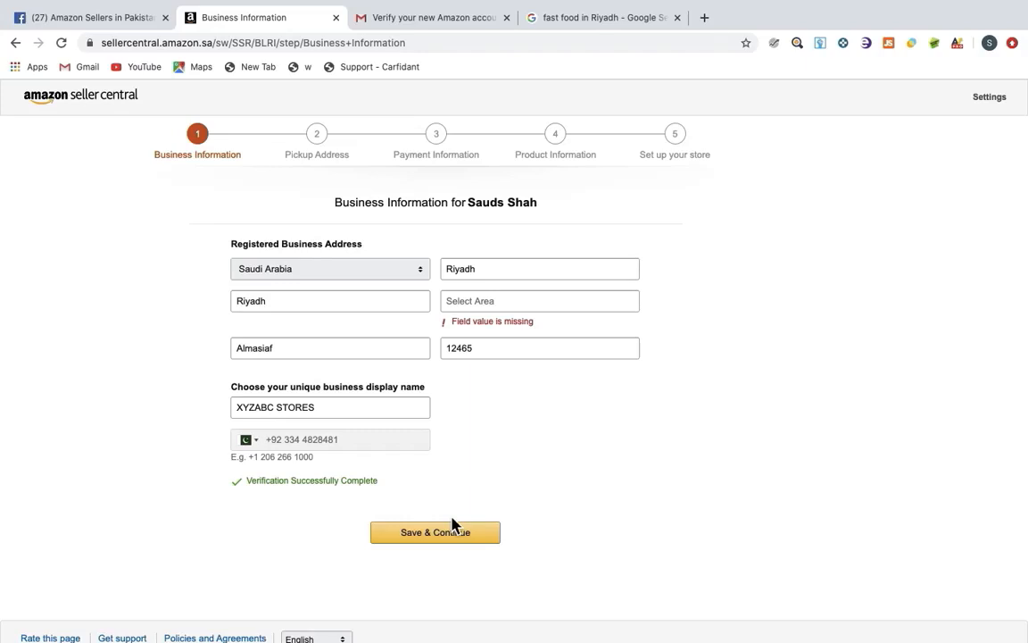
left_click(486, 301)
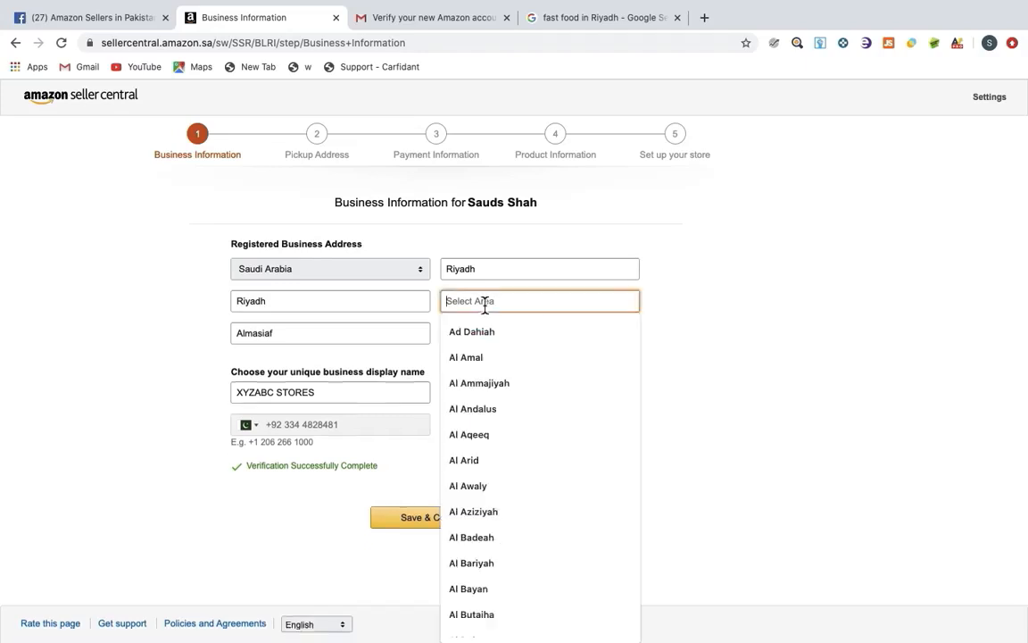
left_click(482, 438)
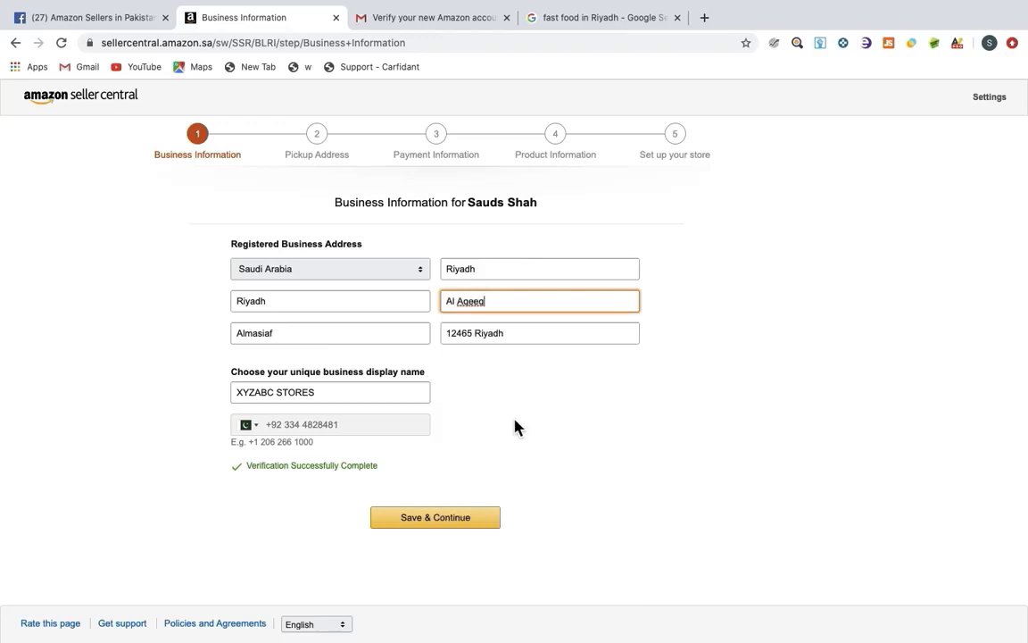
left_click(458, 526)
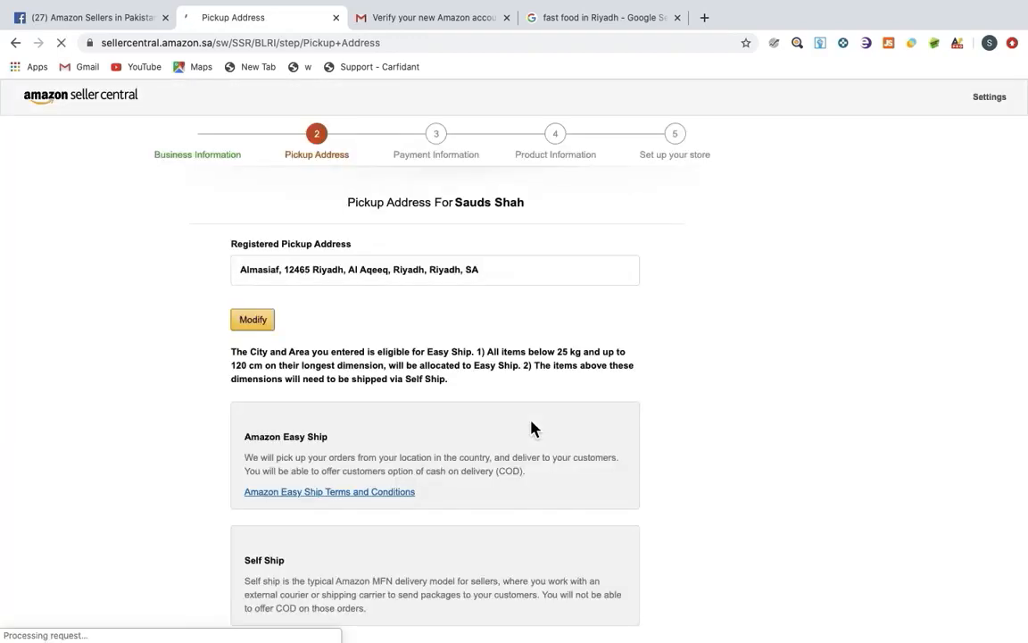
Review the Easy Ship–eligible pickup address and save the Pickup Address step.
scroll(532, 429, "down", 2)
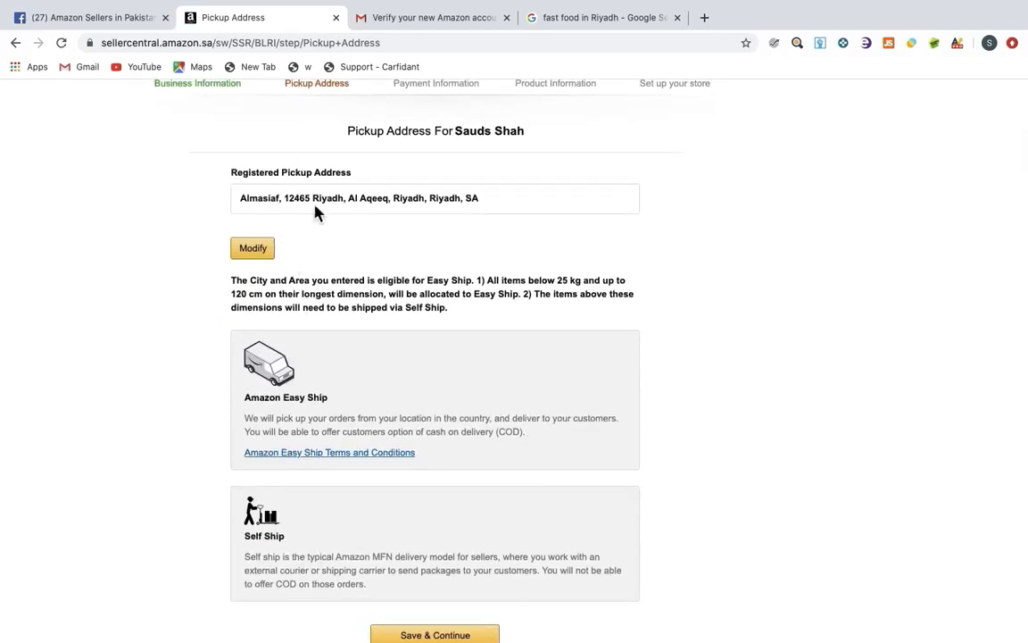
scroll(422, 329, "down", 1)
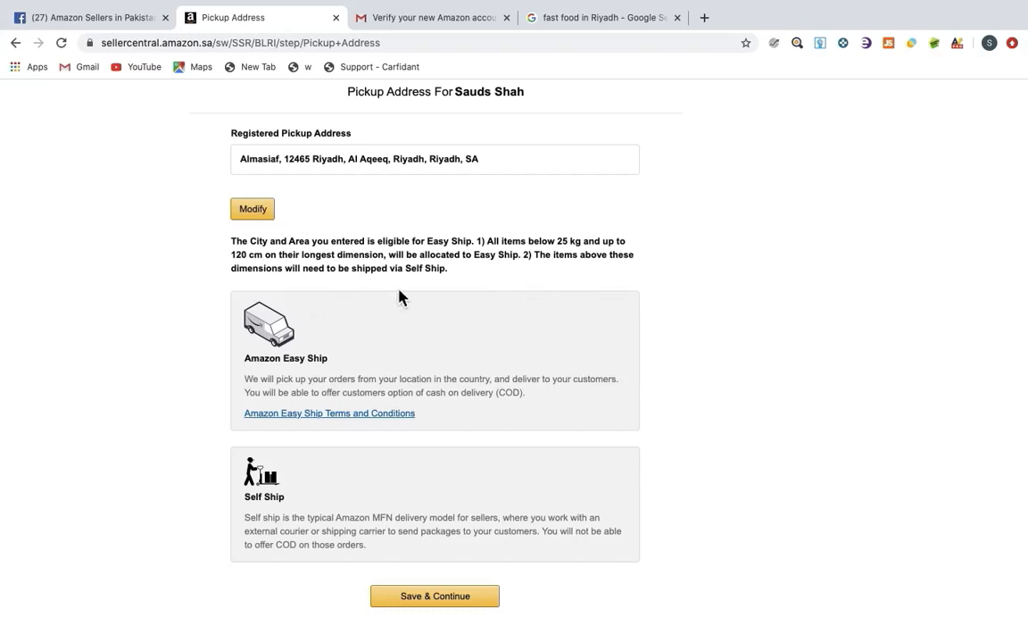
scroll(449, 304, "down", 2)
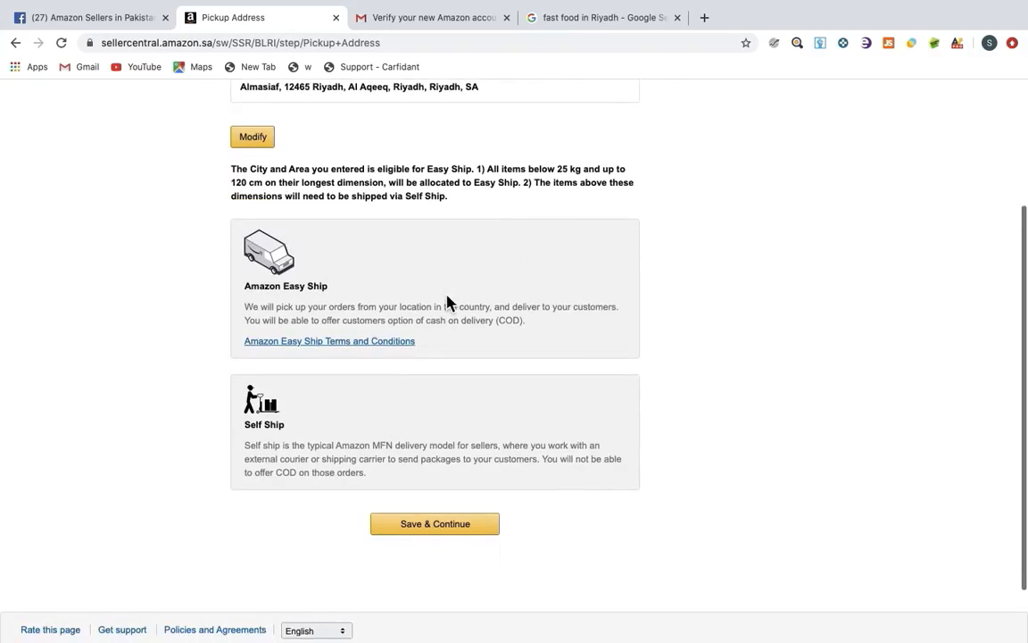
scroll(449, 303, "up", 1)
scroll(449, 302, "up", 3)
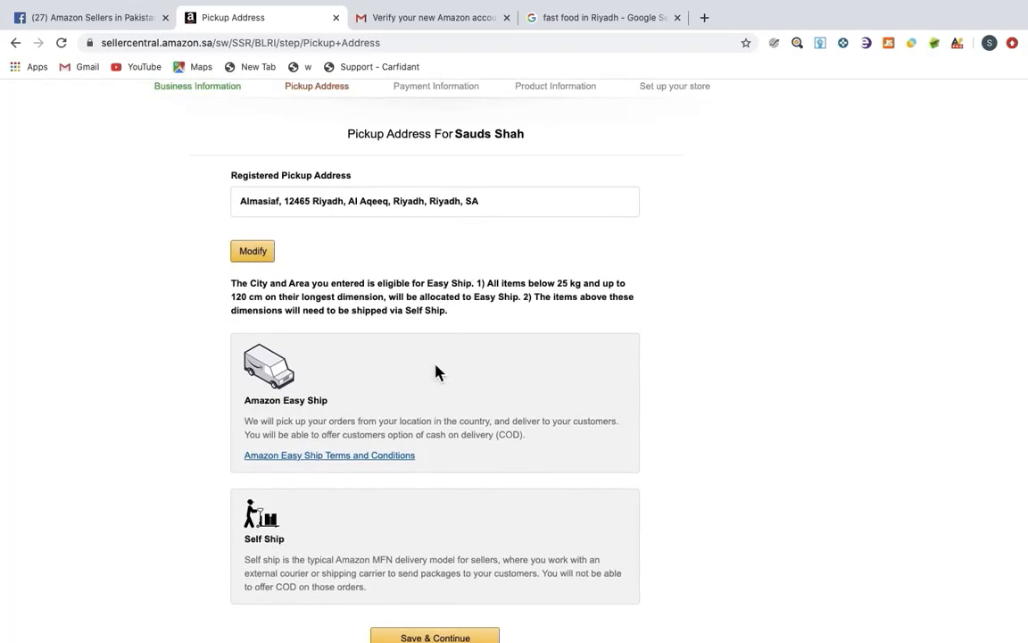
scroll(435, 358, "down", 2)
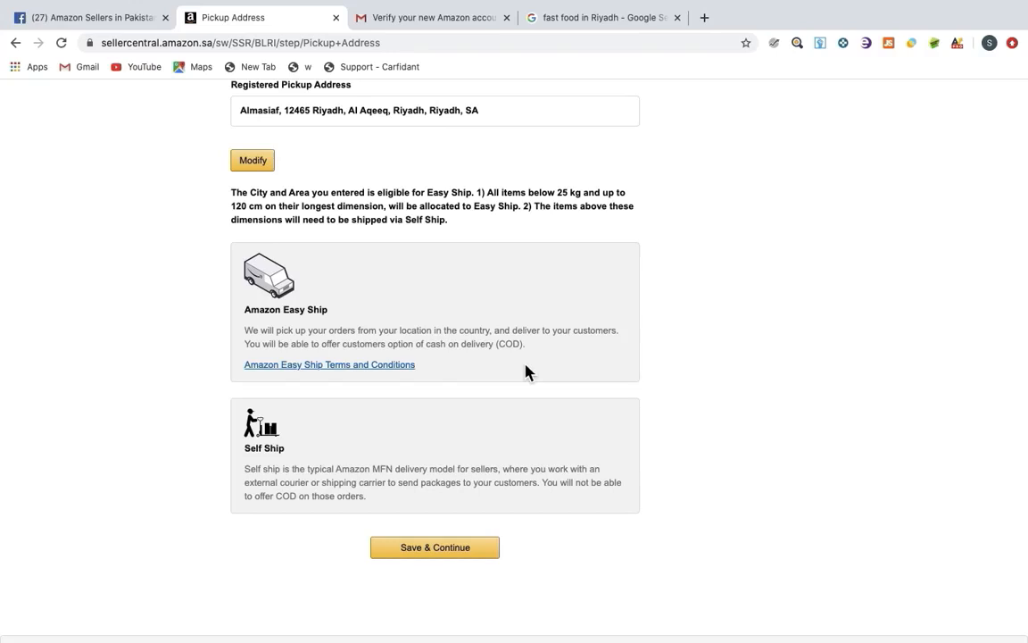
scroll(525, 372, "down", 1)
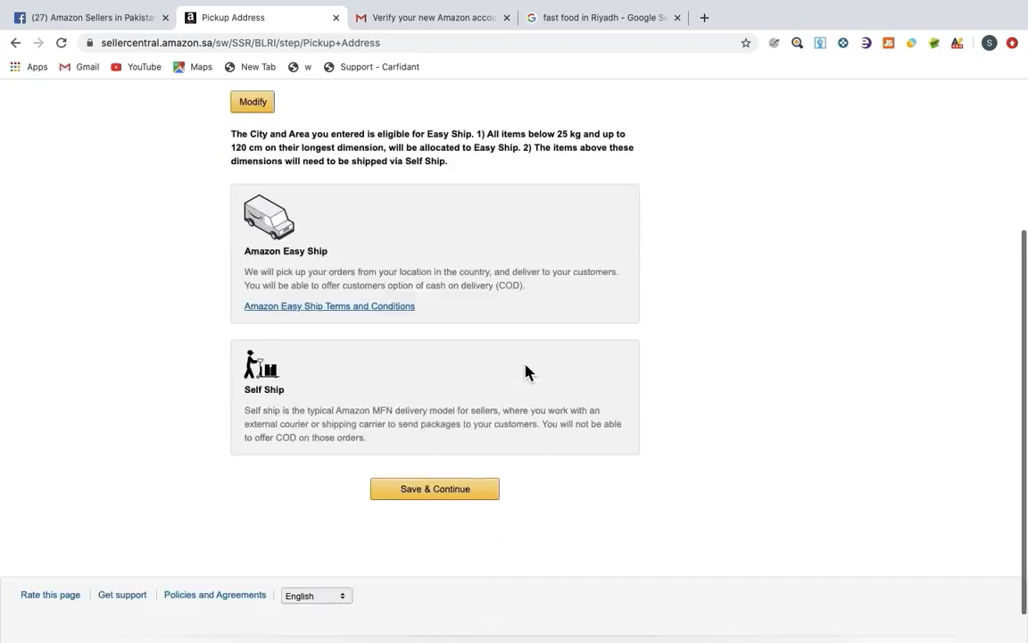
scroll(526, 371, "up", 3)
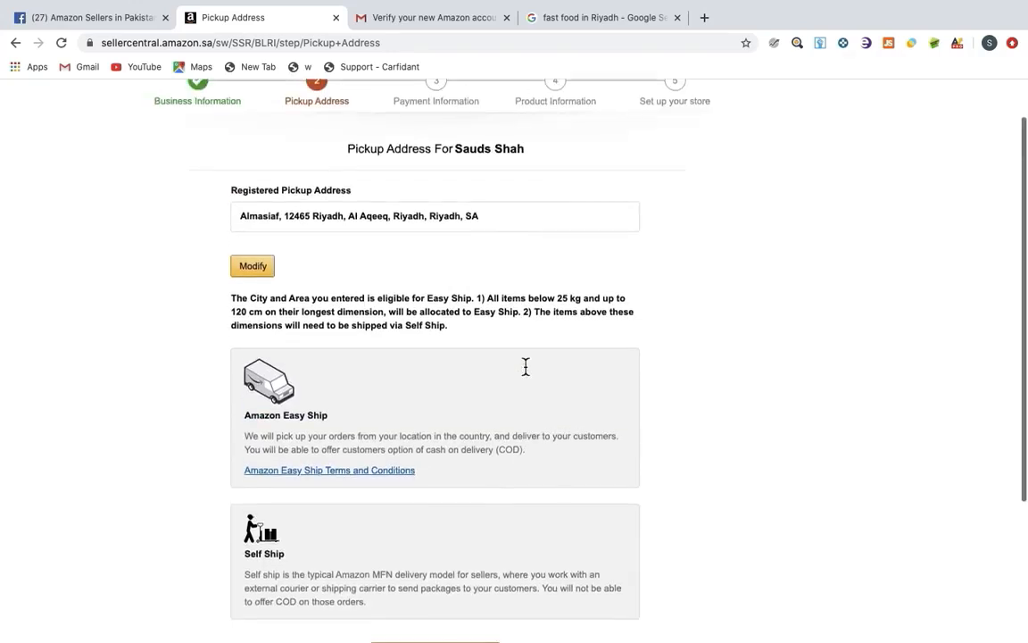
scroll(553, 405, "down", 2)
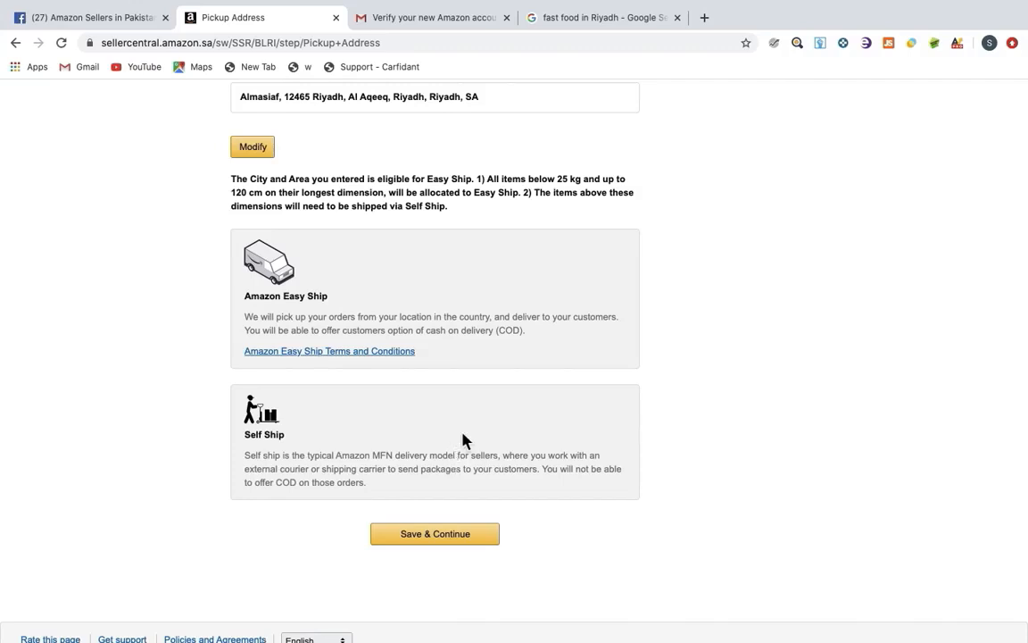
scroll(464, 441, "up", 3)
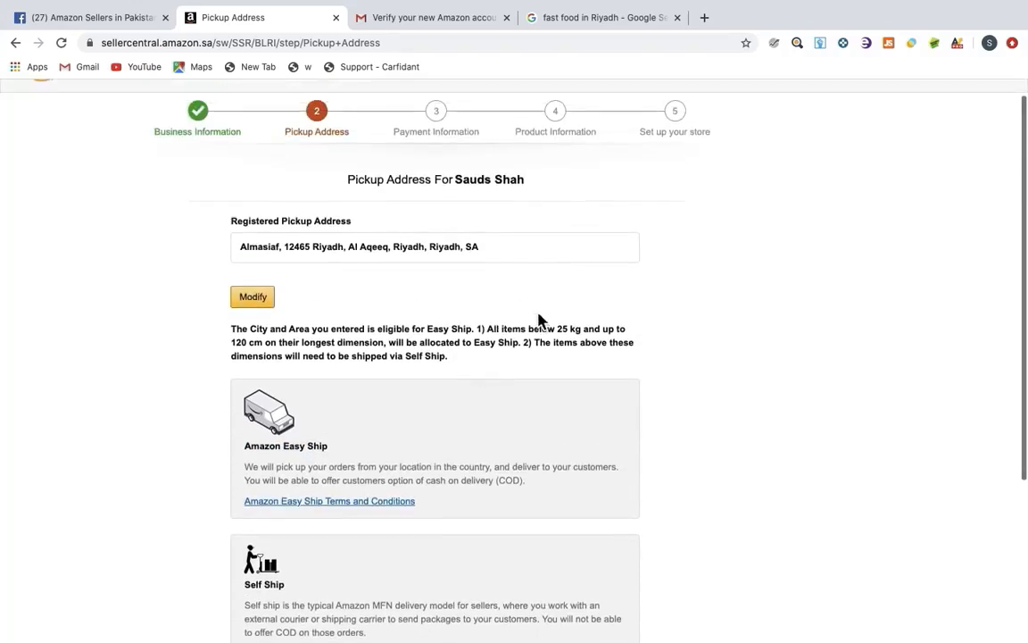
scroll(541, 321, "down", 2)
scroll(547, 349, "down", 2)
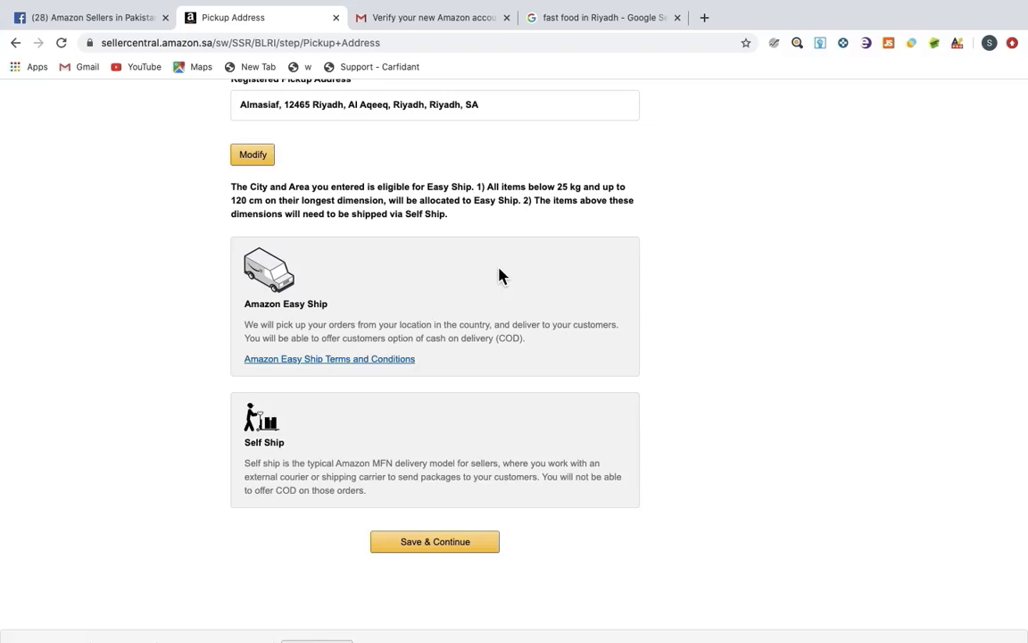
scroll(473, 356, "up", 2)
scroll(473, 356, "down", 2)
scroll(473, 356, "down", 1)
left_click(436, 515)
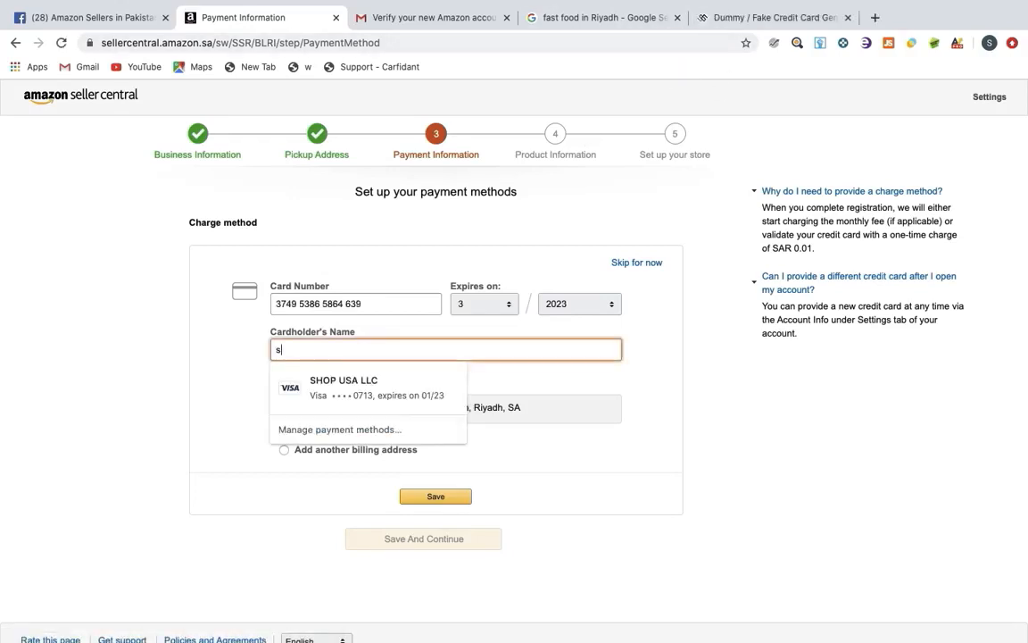
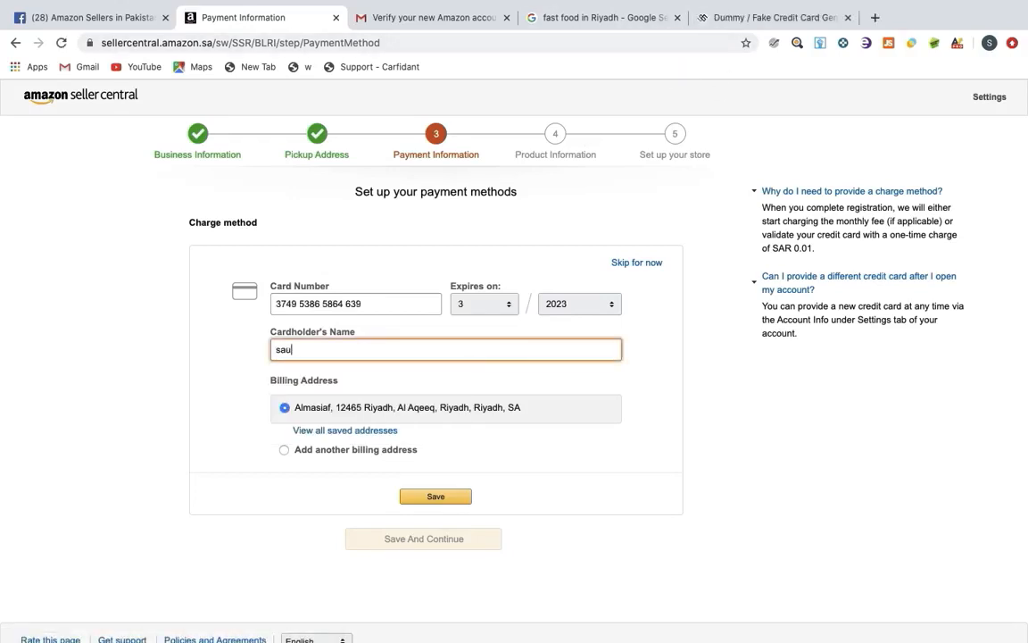
Enter the cardholder's name, save the American Express card, and submit payment information.
left_click(445, 502)
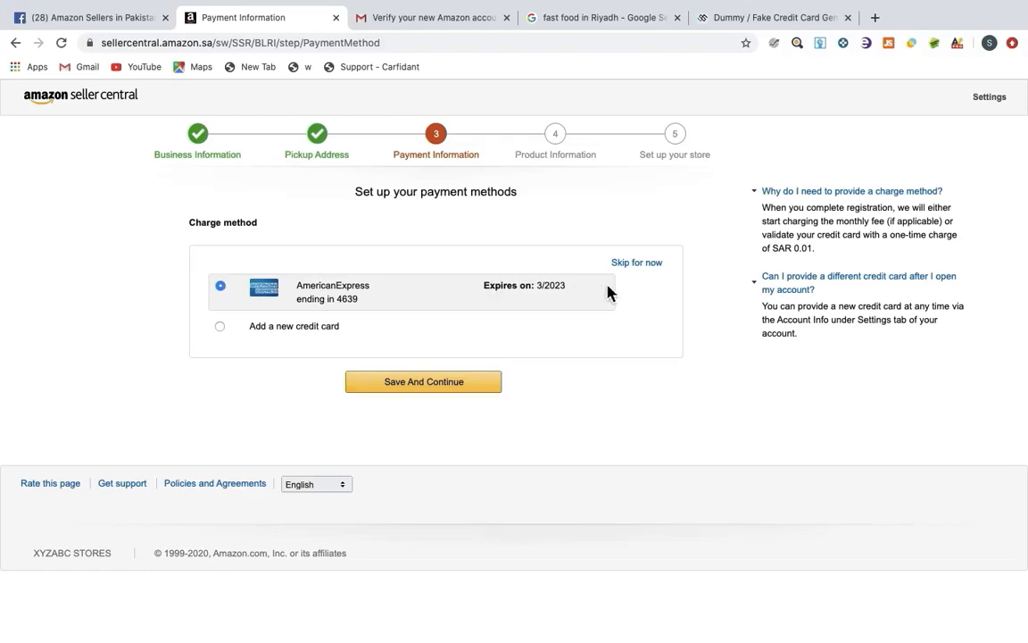
left_click(444, 395)
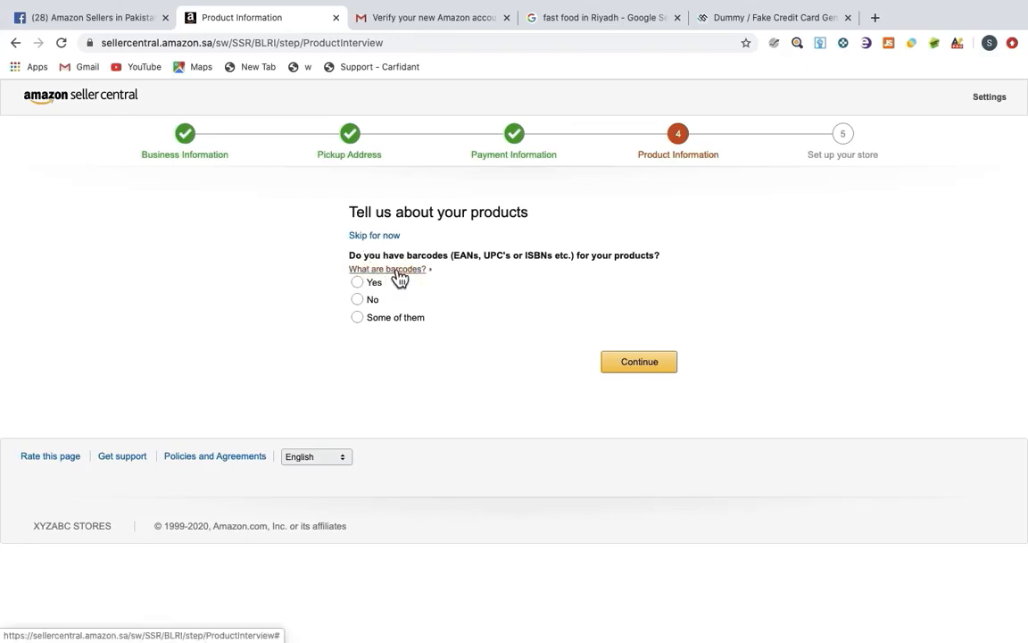
Answer 'Some of them' for barcodes and 'List products one by one', then continue.
left_click(484, 283)
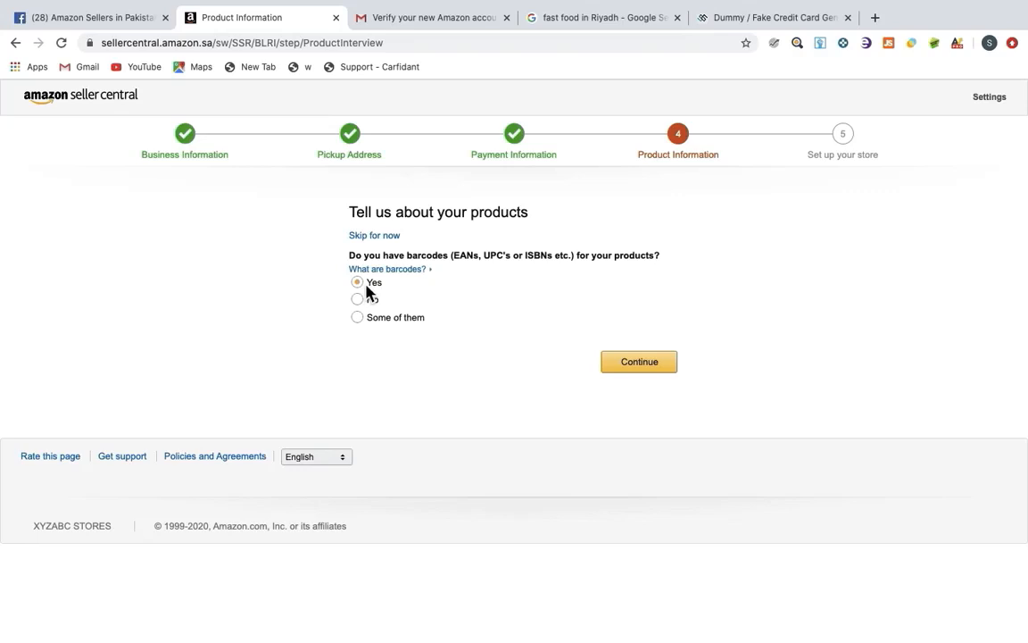
left_click(361, 319)
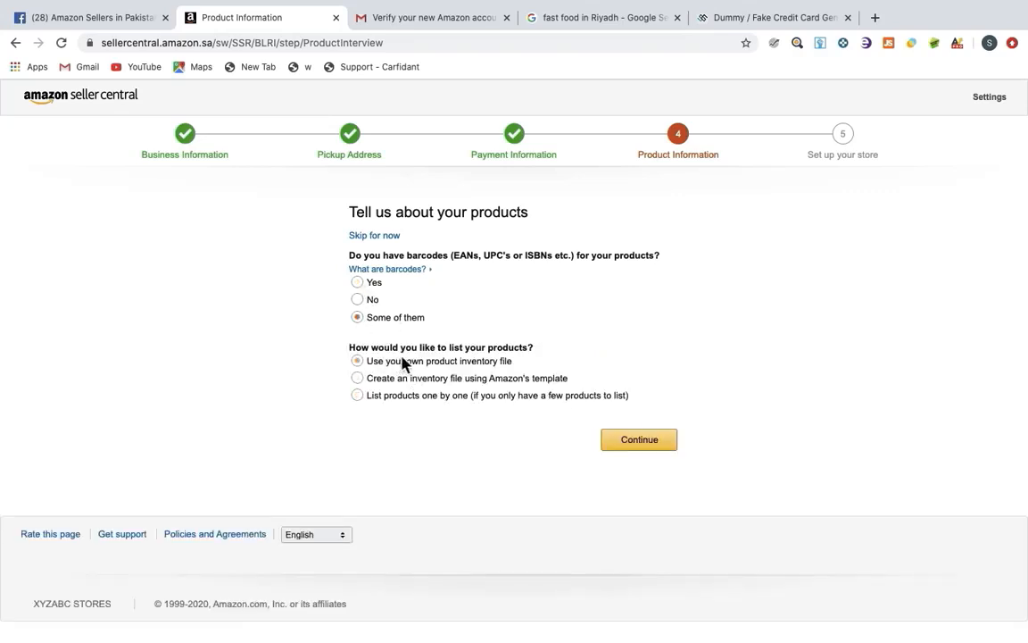
left_click(438, 364)
left_click(393, 399)
left_click(392, 363)
left_click(645, 446)
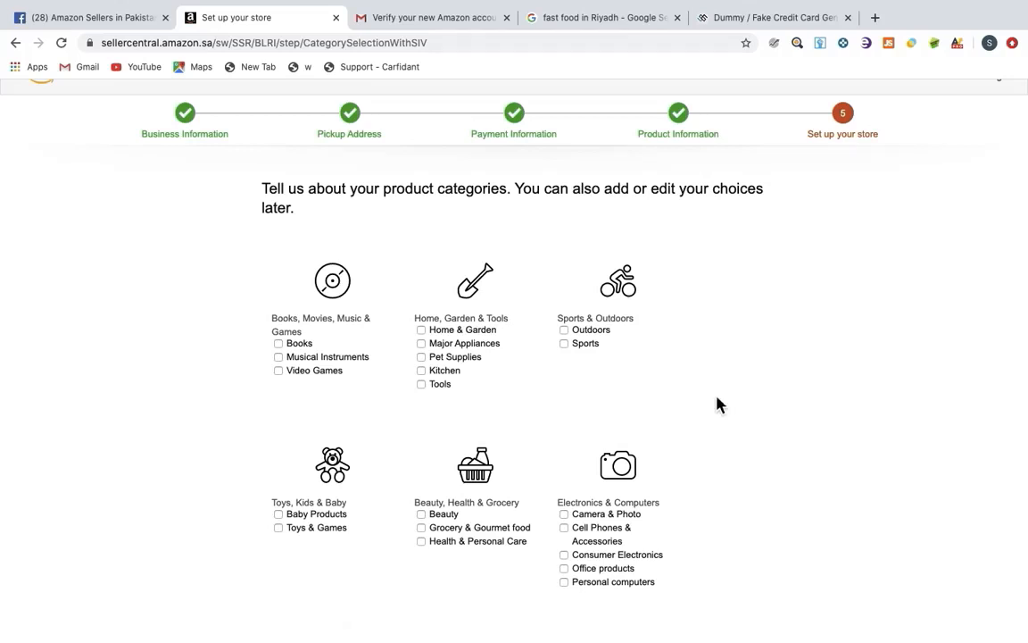
Tick the Home & Garden category and click Finish to complete store setup.
scroll(534, 398, "down", 2)
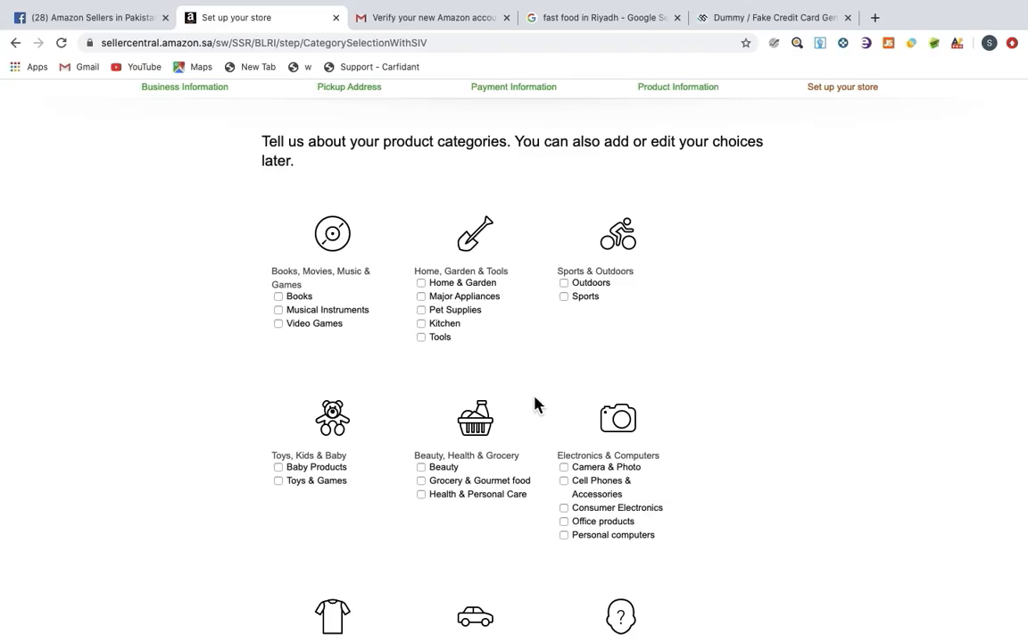
left_click(422, 283)
scroll(527, 379, "down", 3)
scroll(530, 379, "down", 2)
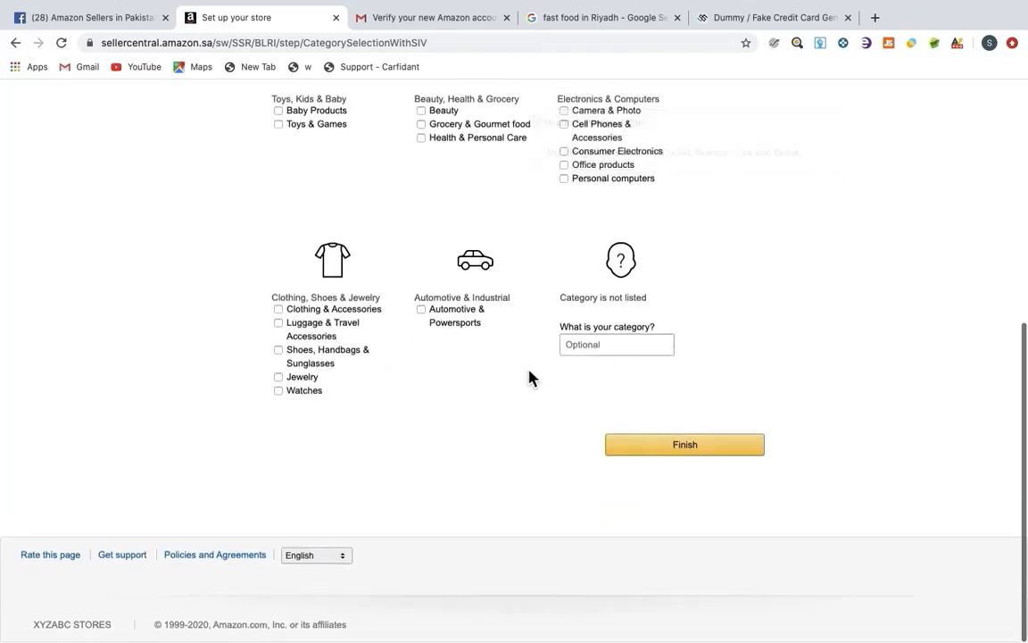
scroll(675, 456, "up", 3)
scroll(676, 455, "down", 2)
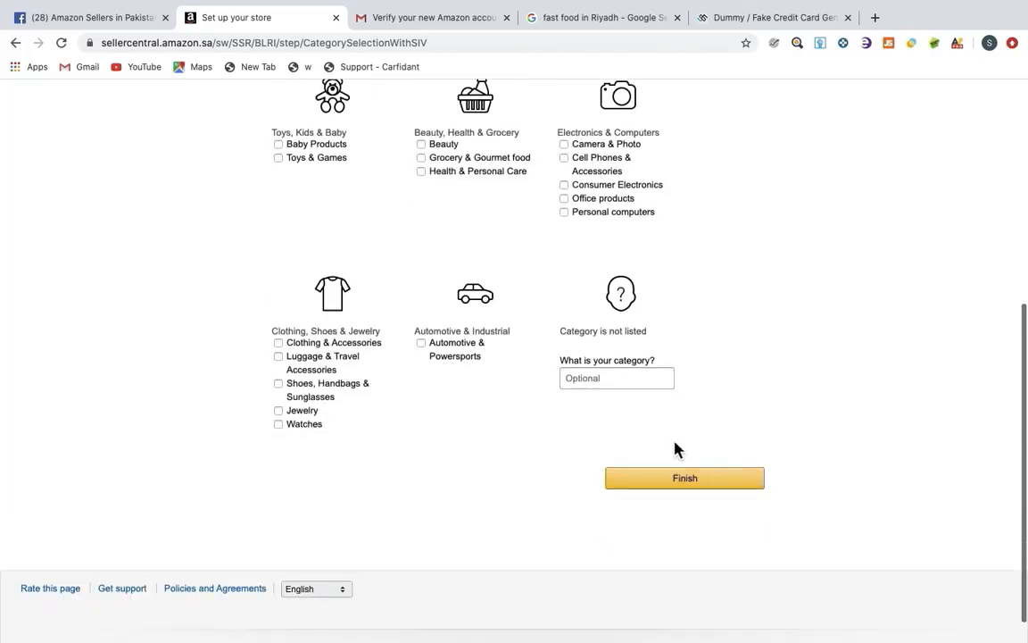
scroll(704, 422, "up", 5)
scroll(706, 422, "down", 5)
scroll(706, 422, "down", 1)
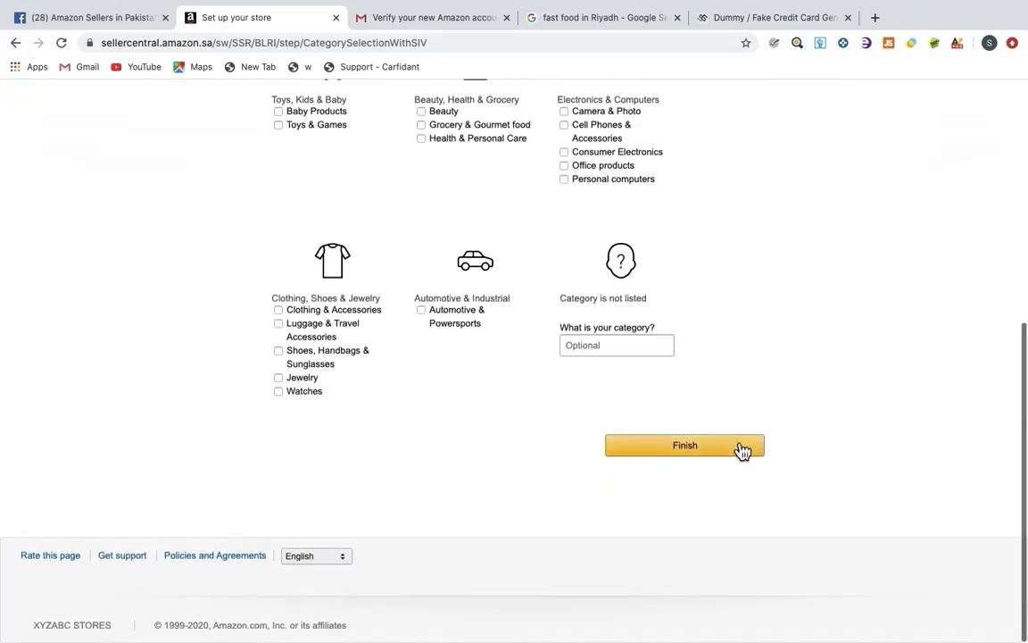
left_click(710, 456)
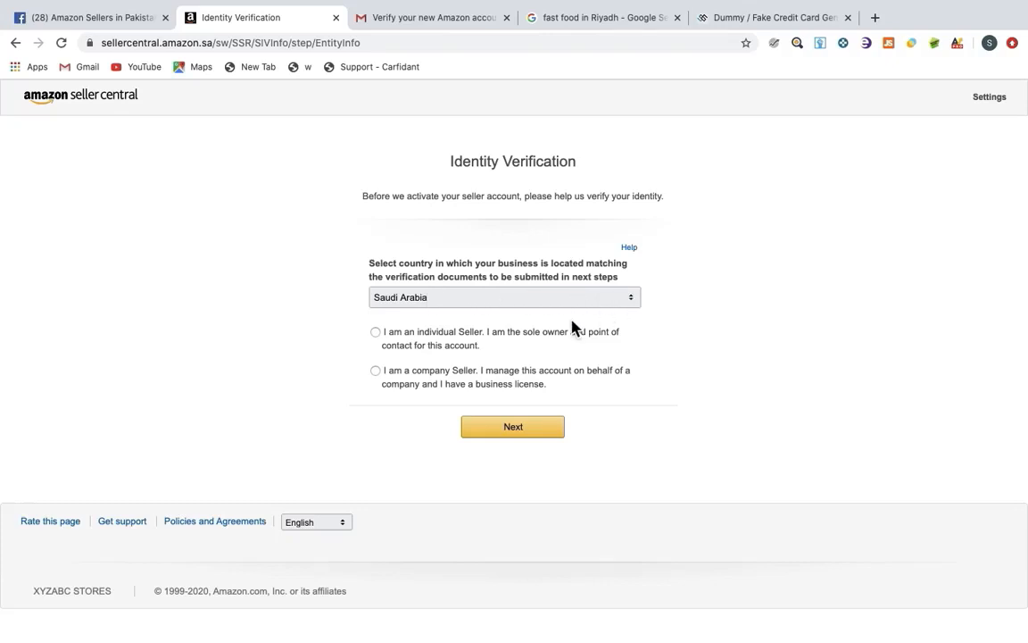
Register as an individual seller with Saudi Arabia as the business country and continue to identity details.
left_click(379, 337)
left_click(636, 300)
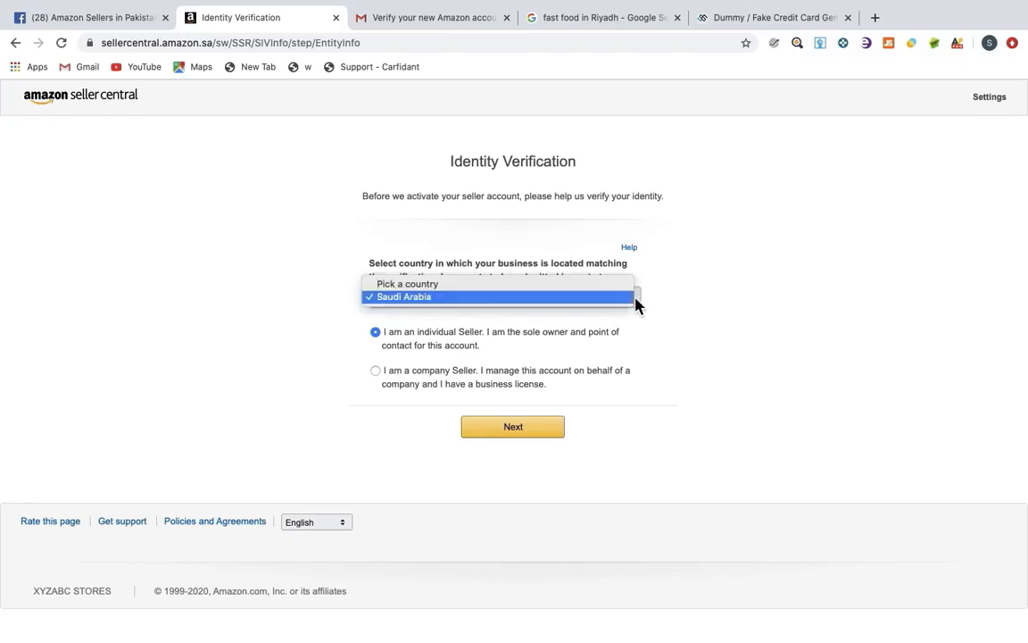
left_click(458, 298)
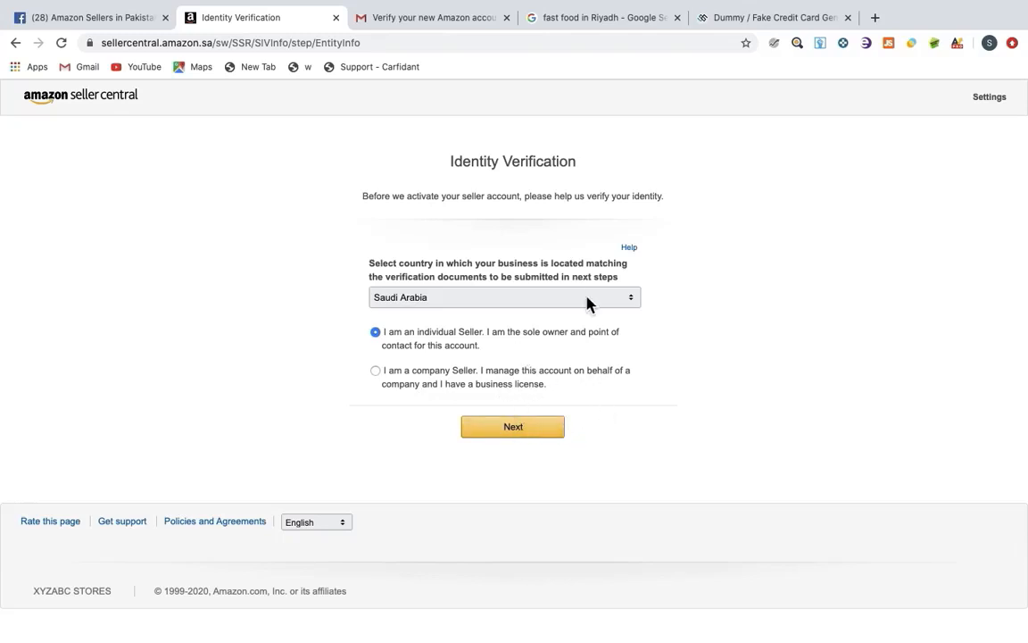
left_click(519, 433)
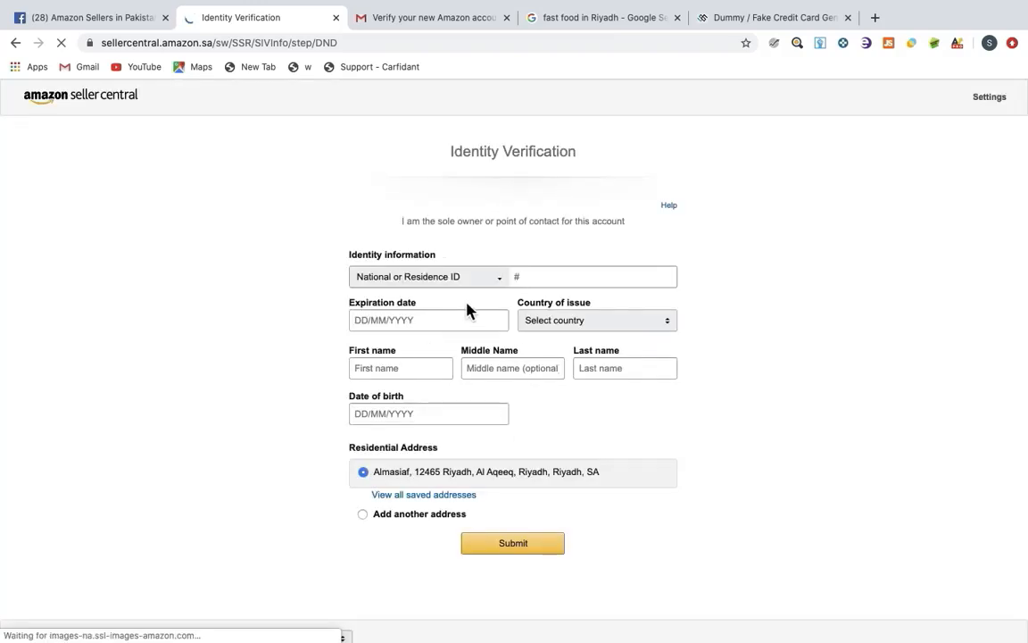
Keep National or Residence ID as the document type and enter the ID number.
left_click(510, 287)
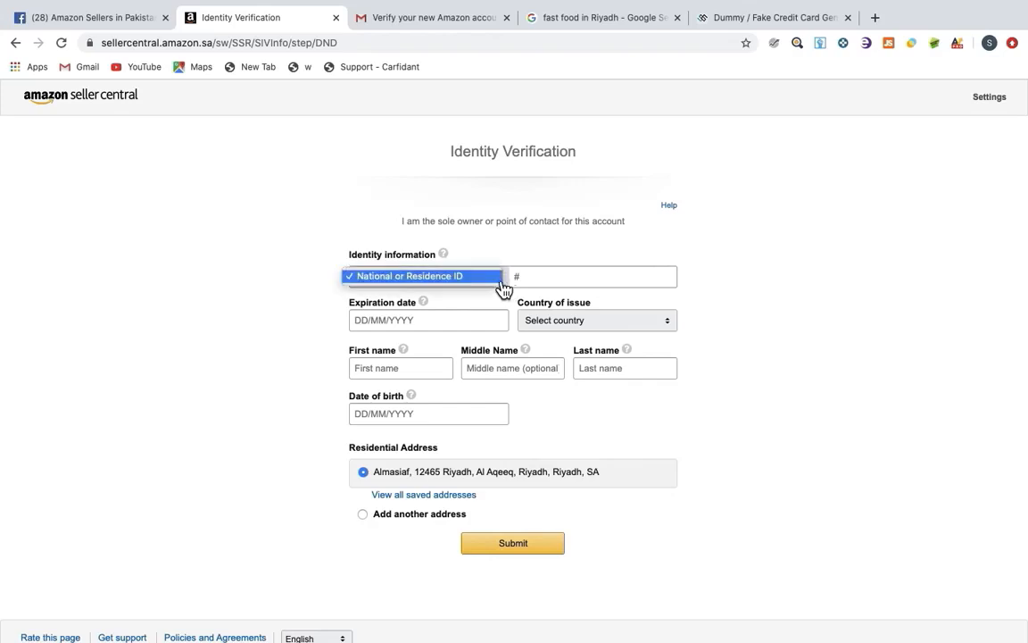
left_click(503, 282)
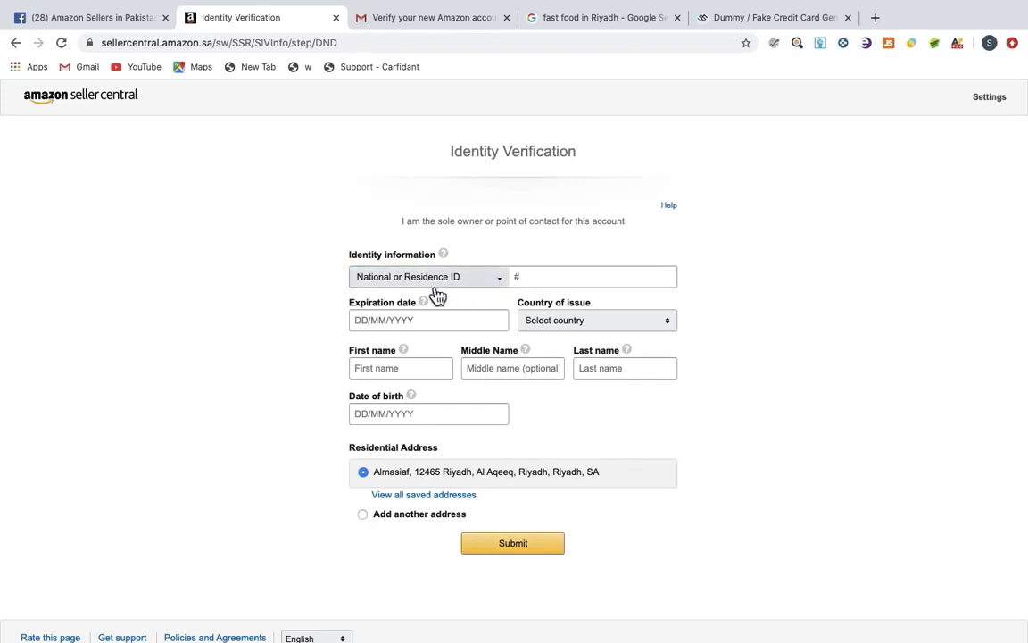
left_click(531, 272)
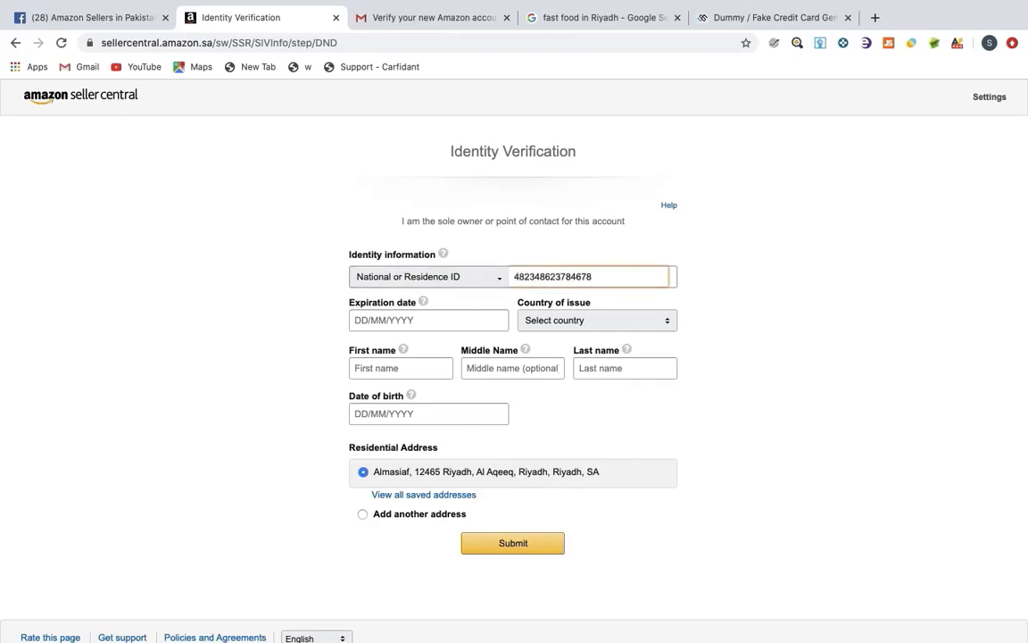
Set the ID expiration date to 10/06/2023.
left_click(406, 318)
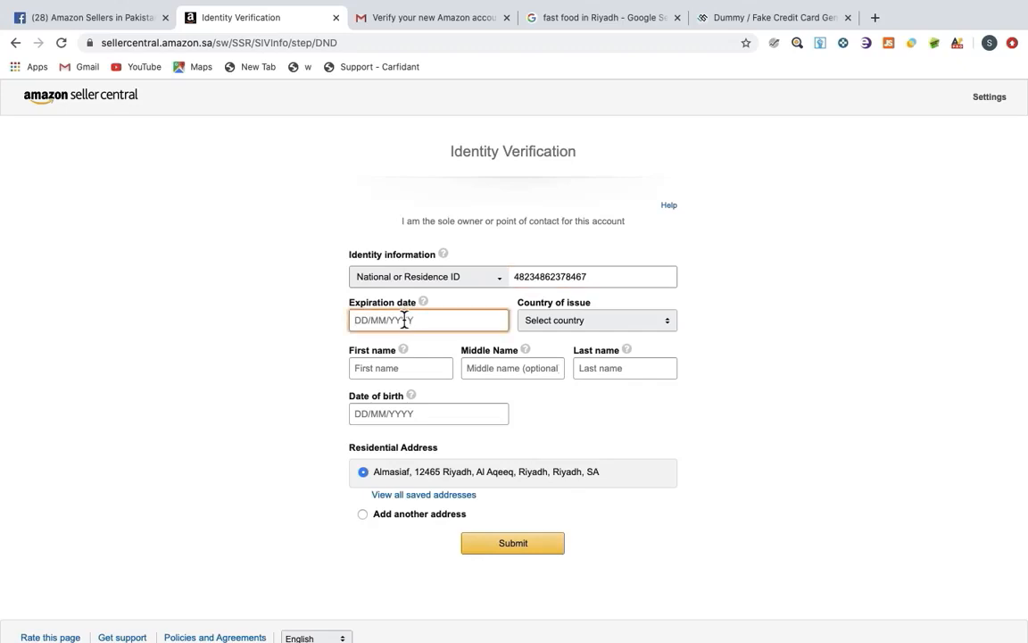
type("03/20/23")
left_click(590, 303)
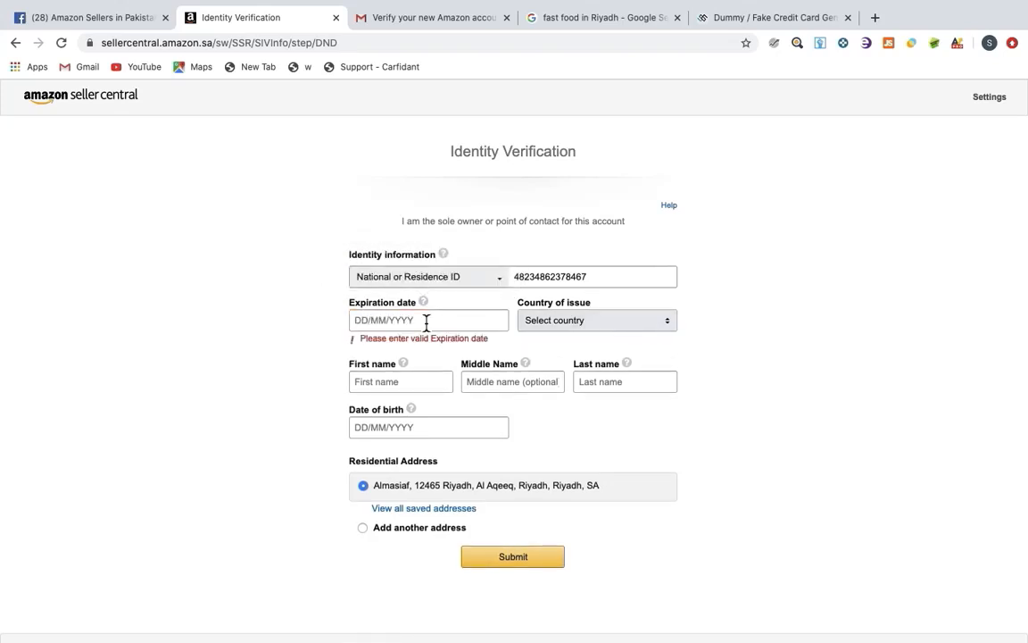
left_click(368, 326)
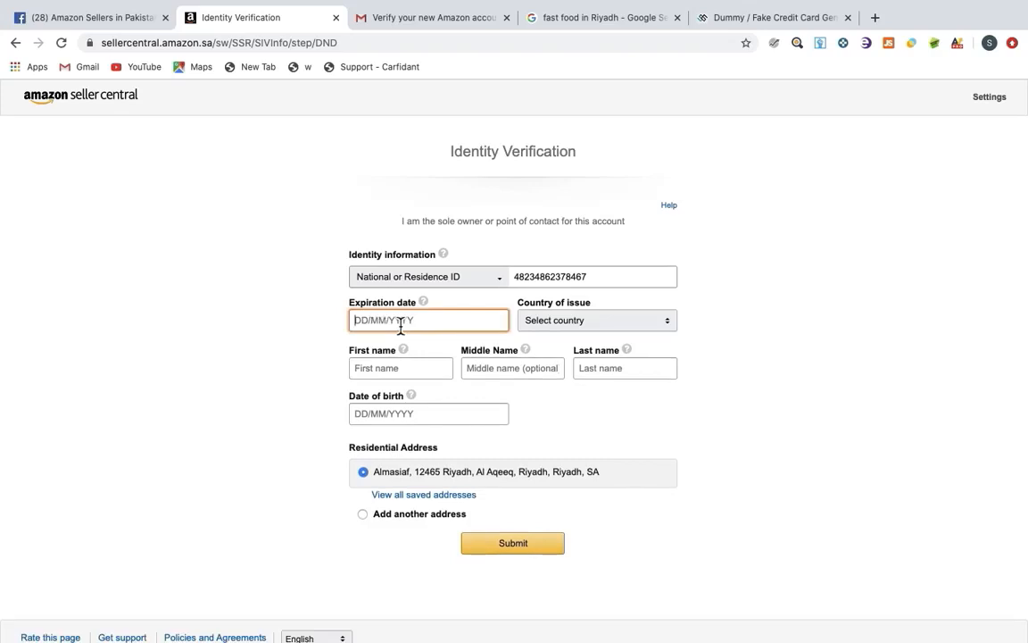
type("10/6")
key("BackSpace")
type("06/")
type("202")
type("3")
Set Saudi Arabia as the country of issue, keeping National or Residence ID as the type.
left_click(601, 323)
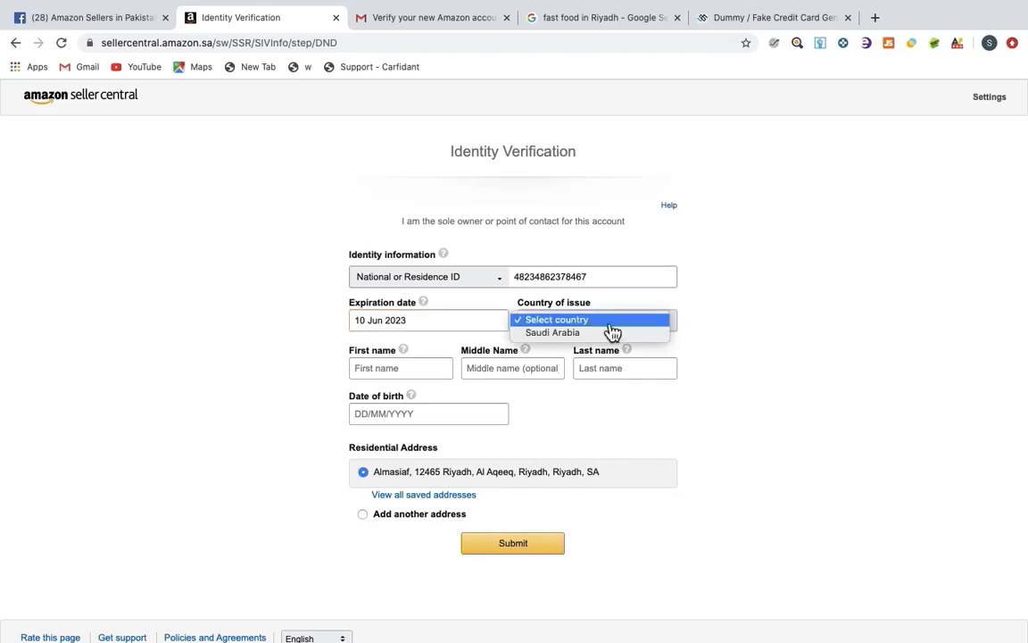
left_click(586, 334)
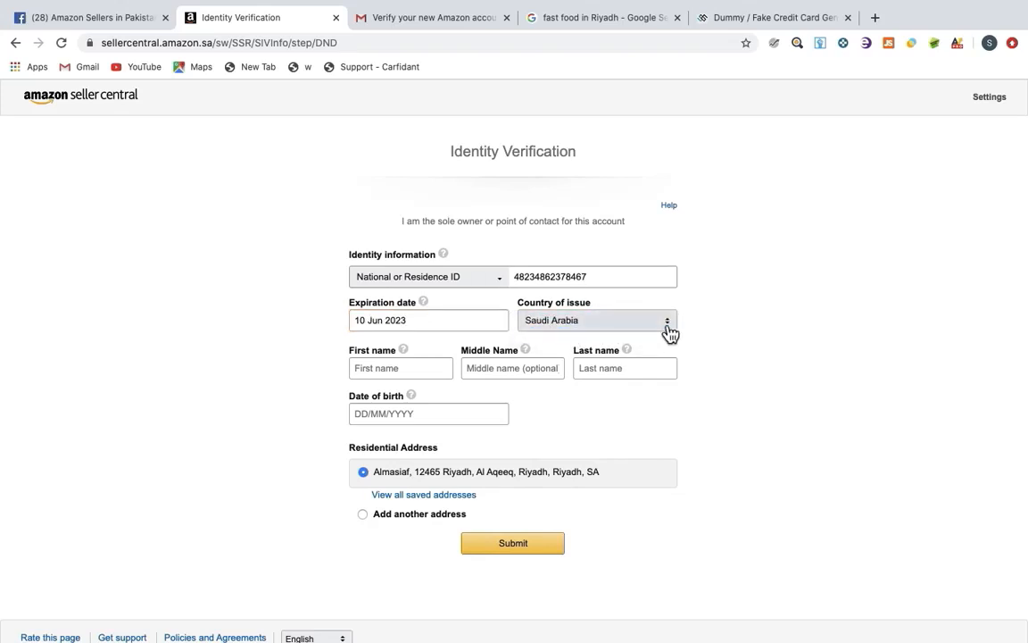
left_click(669, 332)
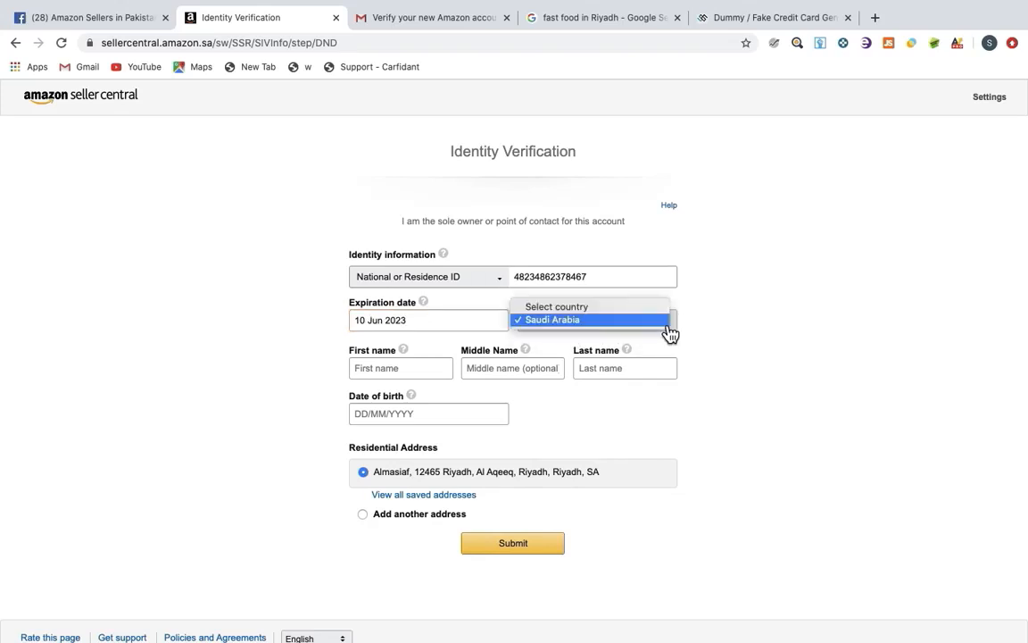
left_click(505, 289)
left_click(507, 288)
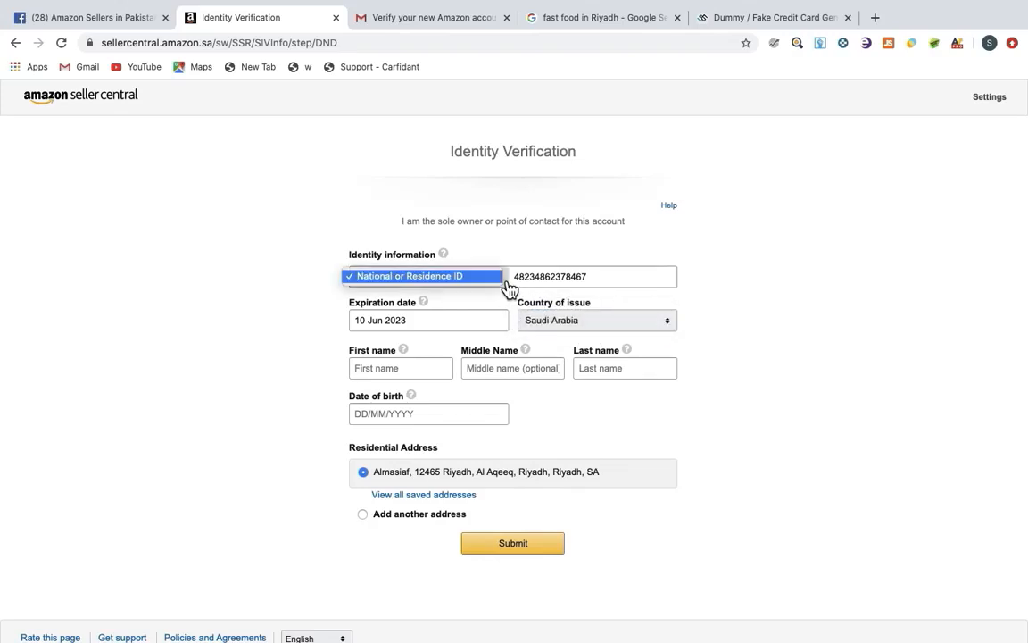
left_click(450, 278)
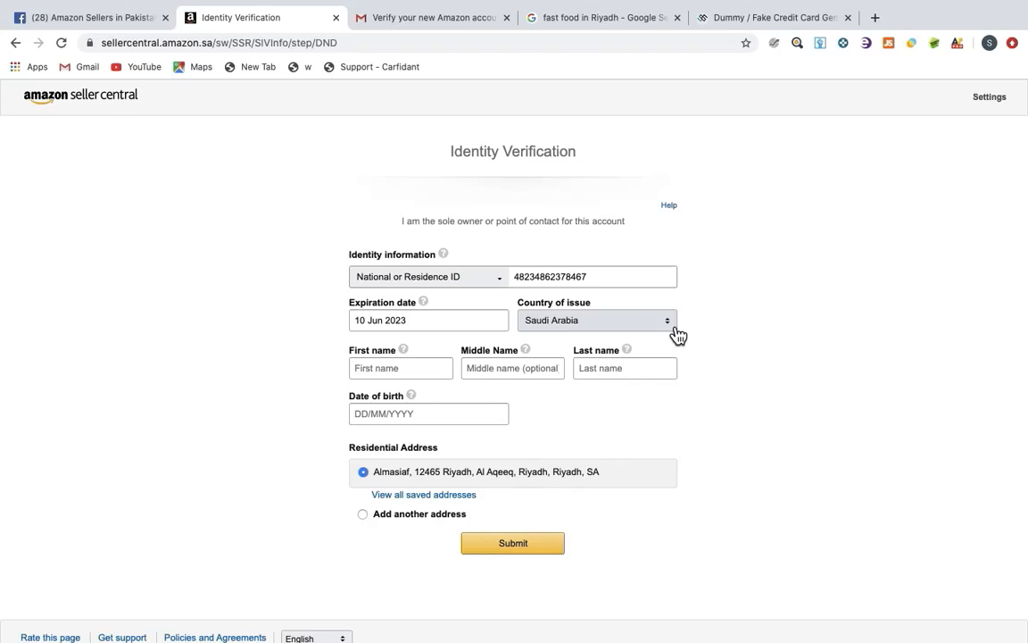
left_click(406, 367)
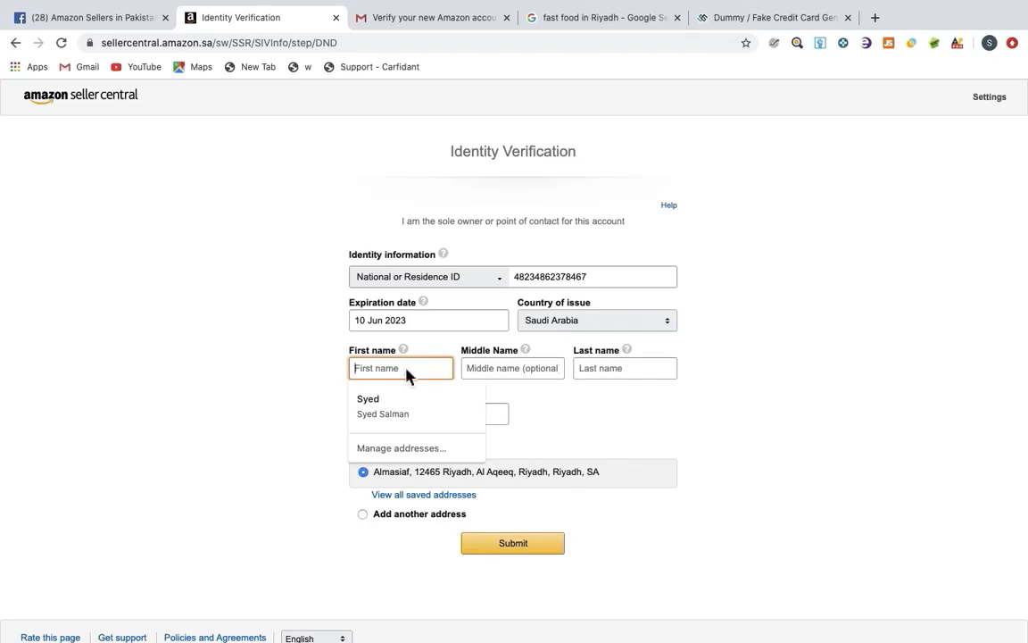
Enter the seller's first and last name, leaving the middle name empty.
left_click(757, 411)
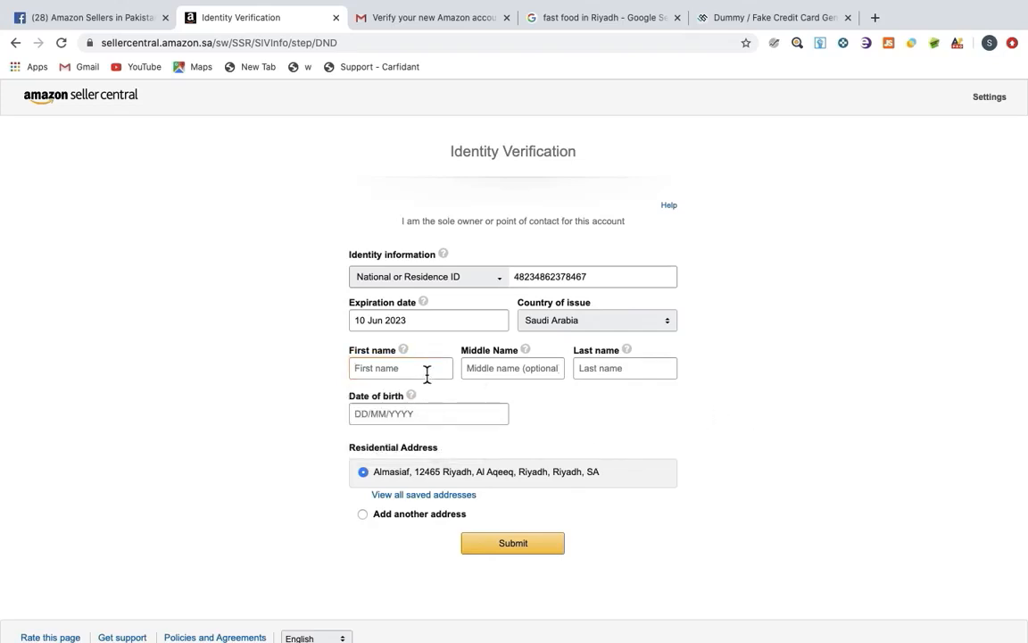
left_click(426, 371)
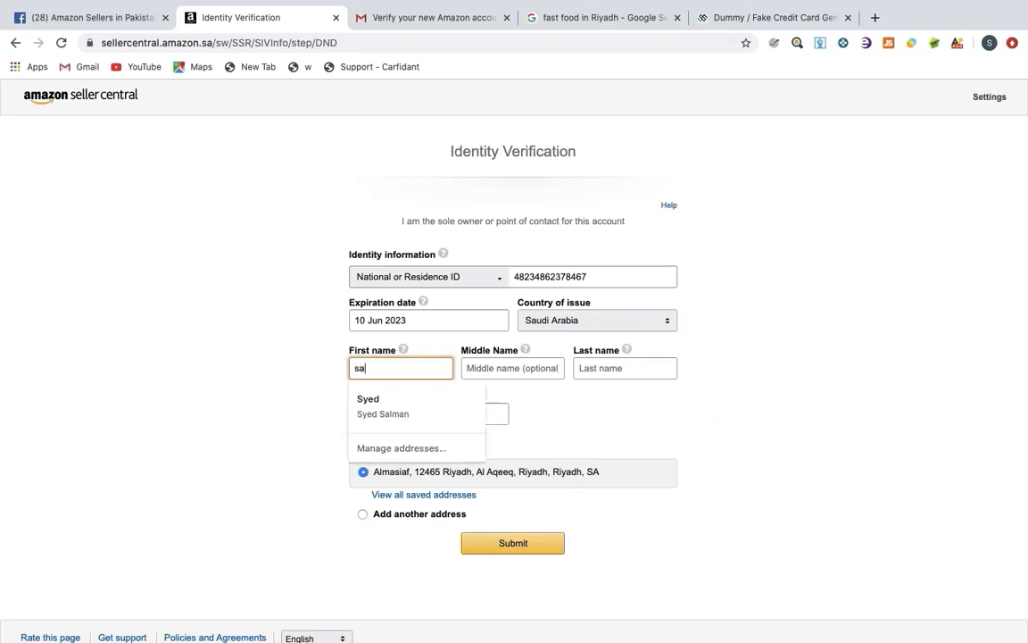
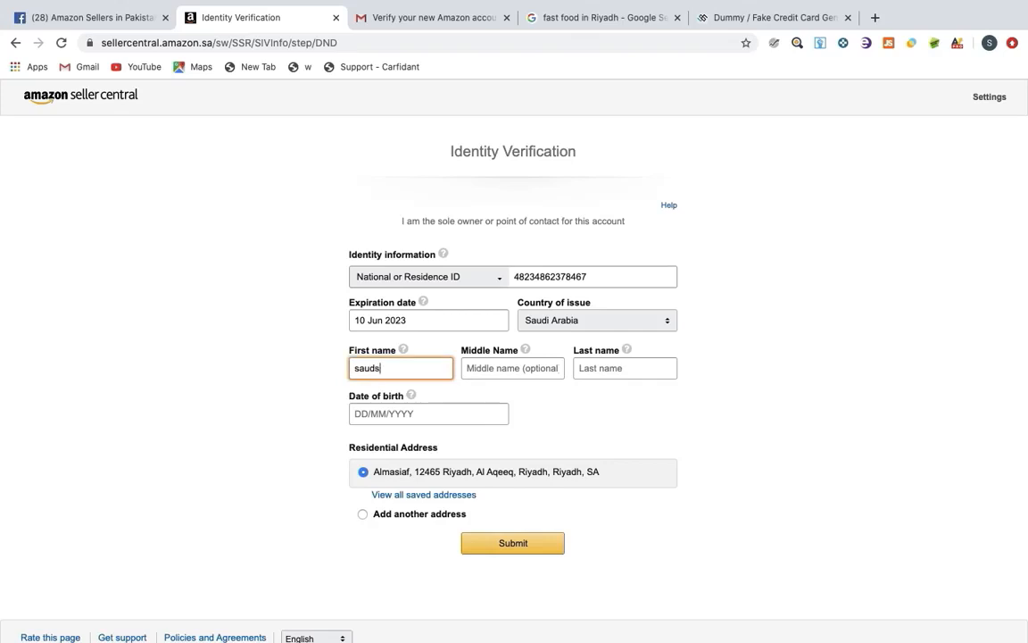
left_click(532, 373)
left_click(603, 369)
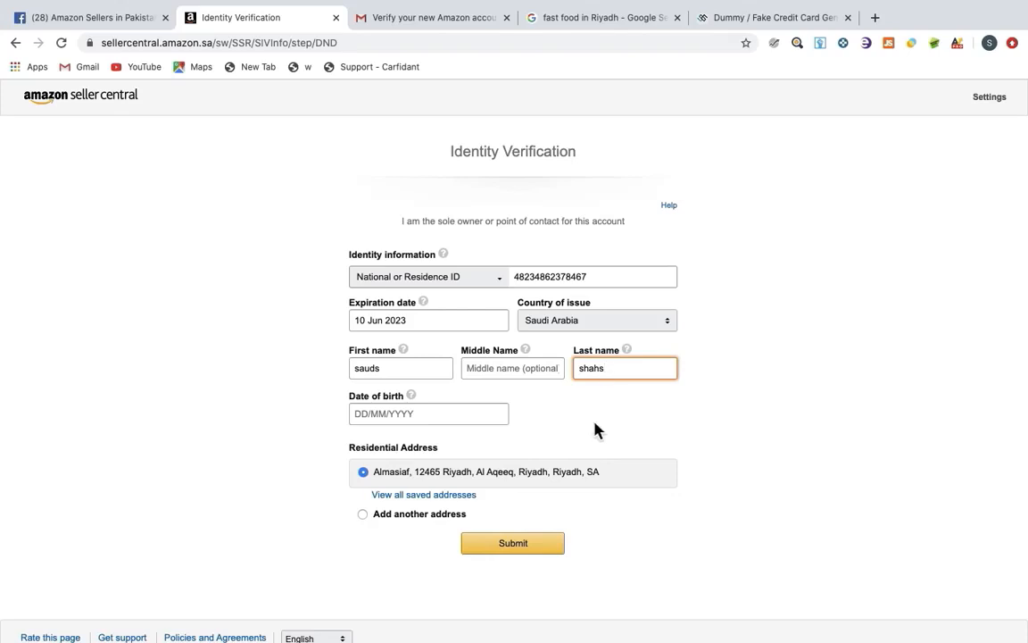
left_click(384, 422)
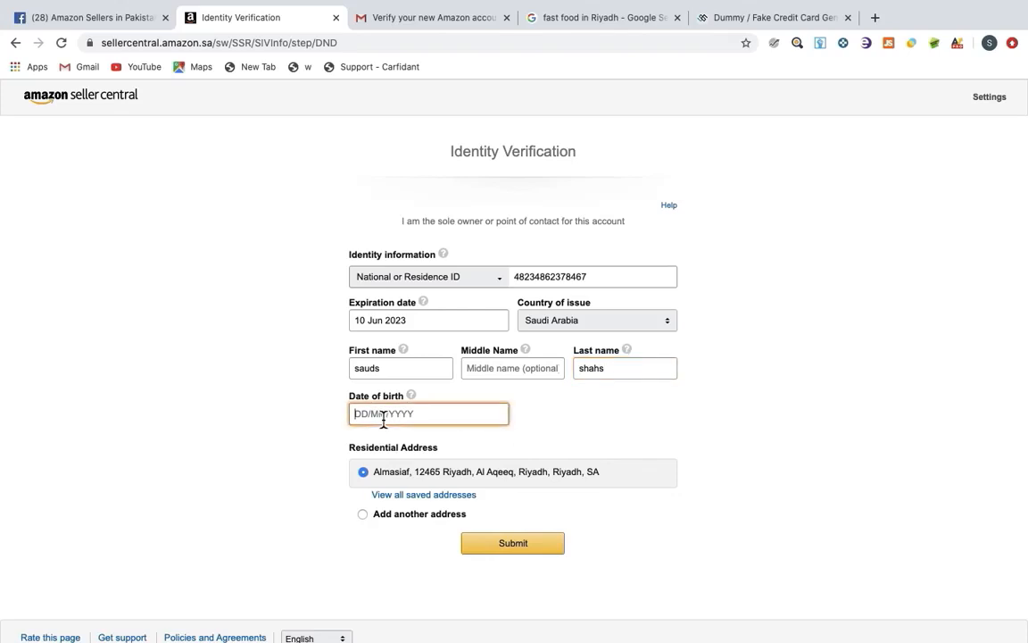
left_click(546, 437)
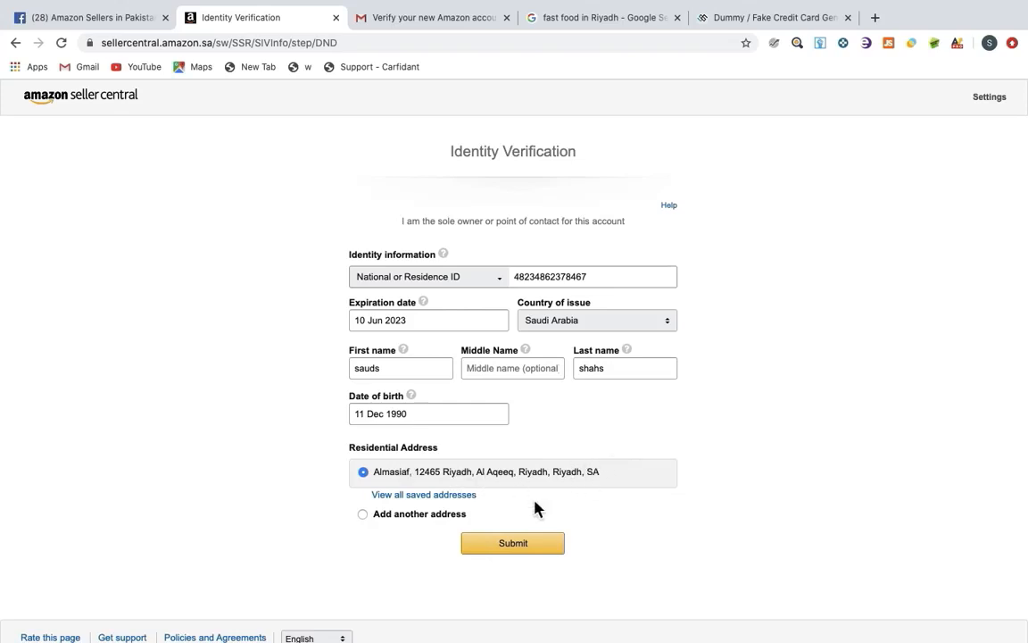
left_click(532, 546)
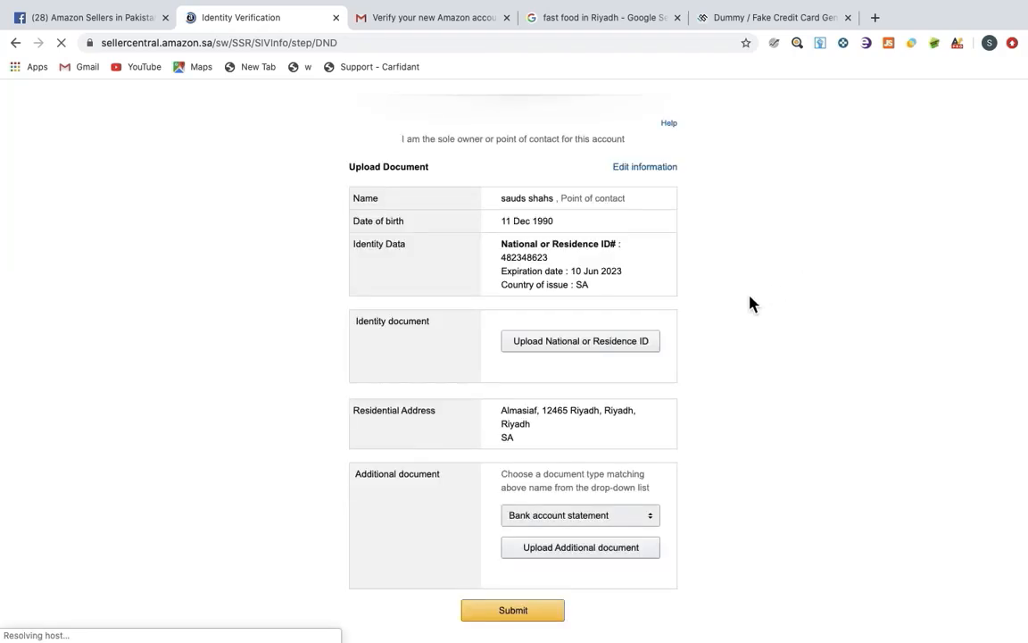
Upload the National or Residence ID image after reviewing the uploading instructions.
scroll(758, 336, "down", 1)
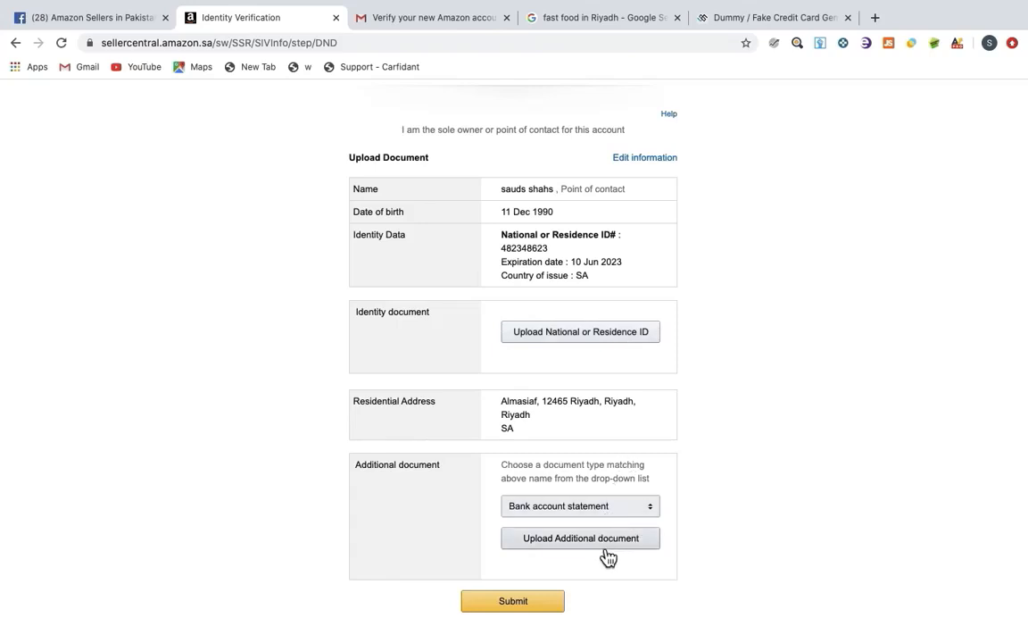
left_click(595, 343)
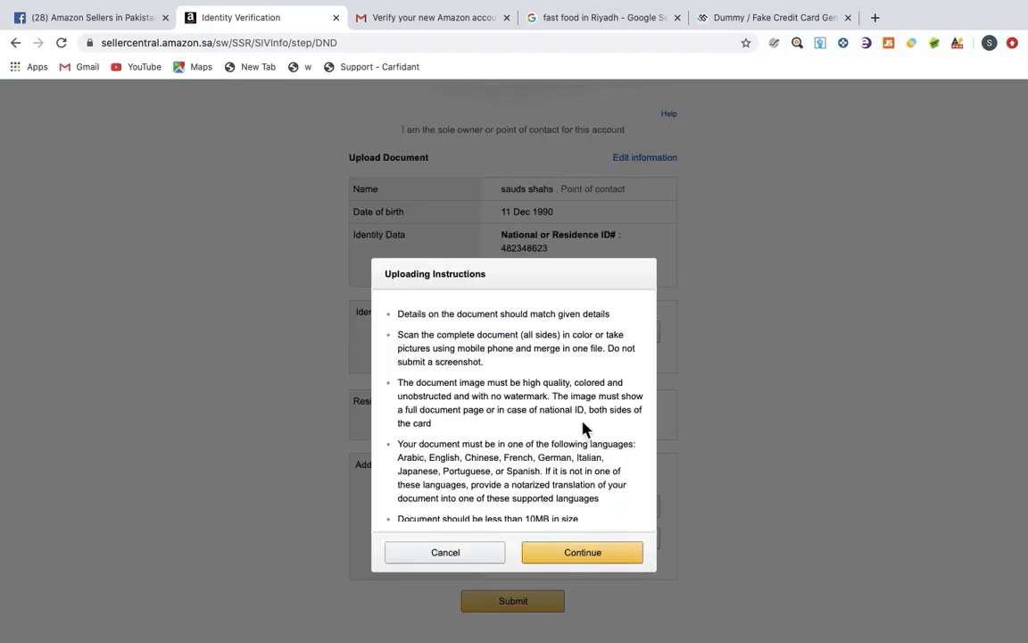
scroll(582, 429, "down", 2)
scroll(580, 431, "up", 2)
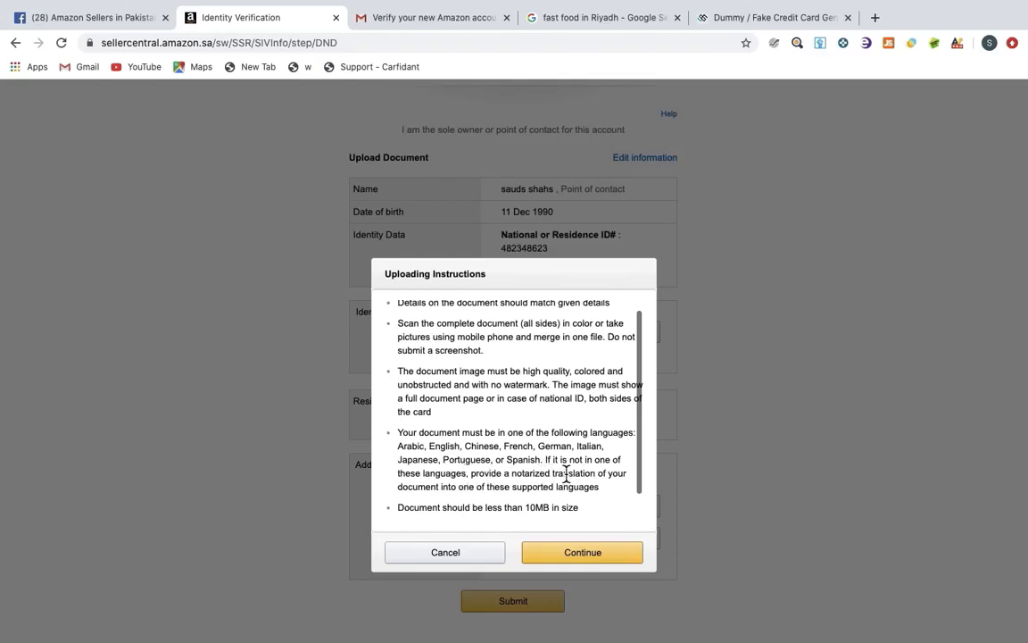
scroll(566, 473, "down", 1)
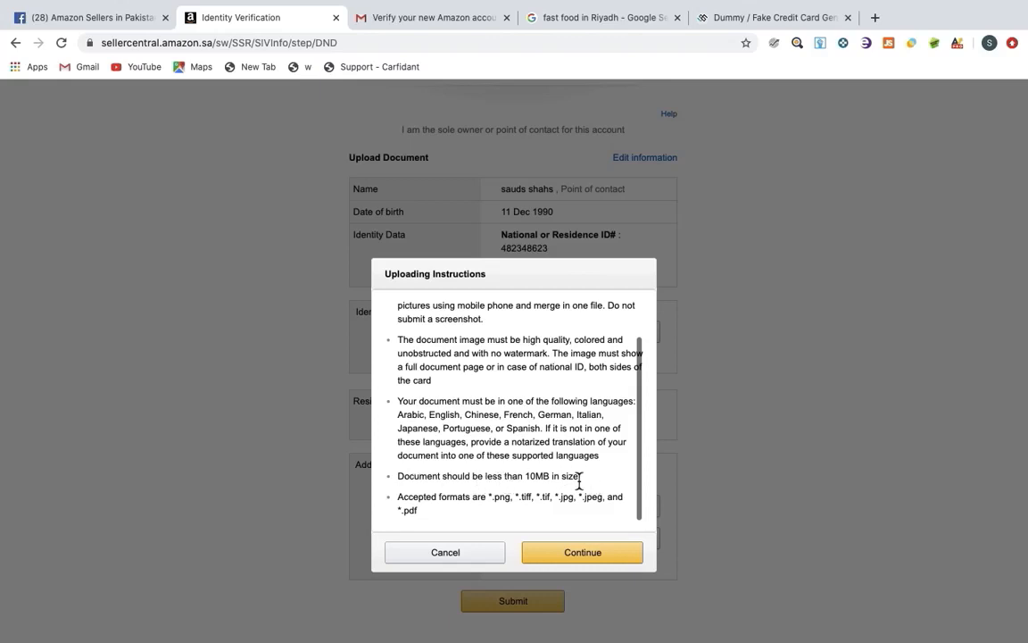
left_click(586, 556)
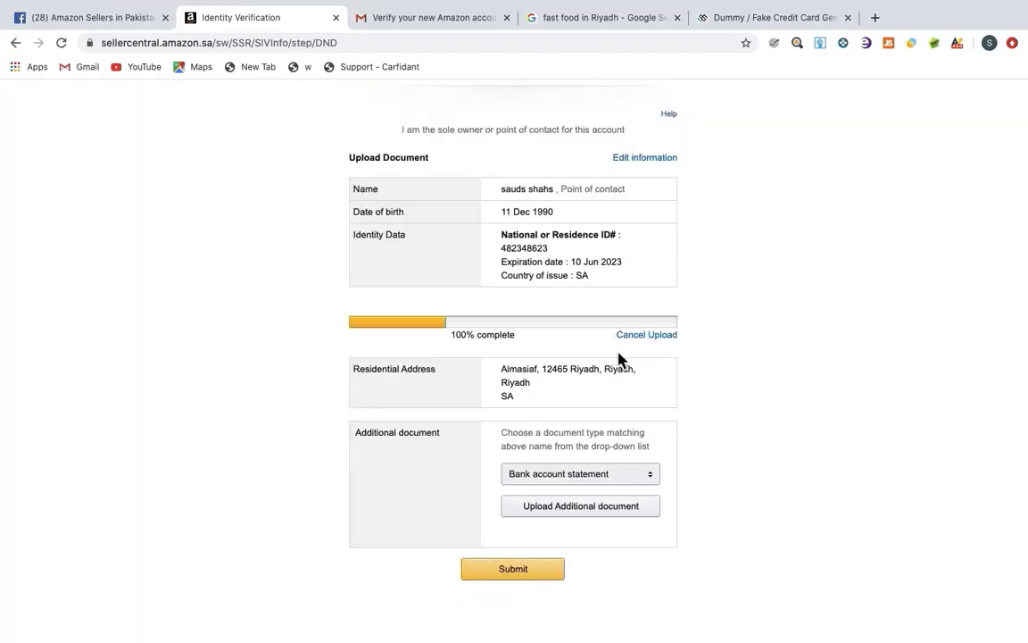
Attach the bank account statement image as the additional document and submit both documents.
left_click(590, 539)
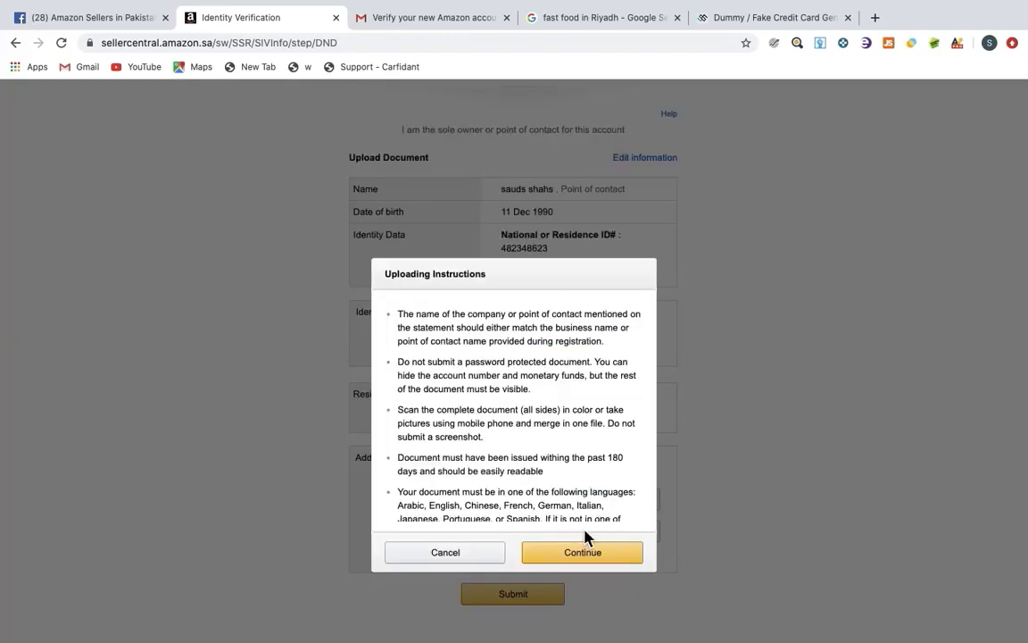
left_click(585, 560)
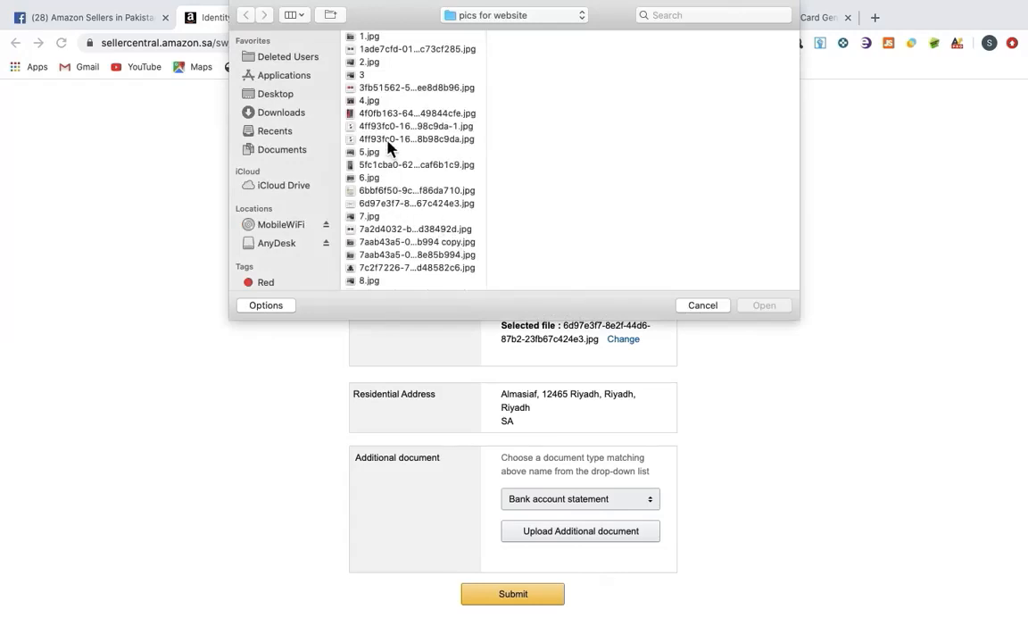
left_click(387, 140)
left_click(770, 309)
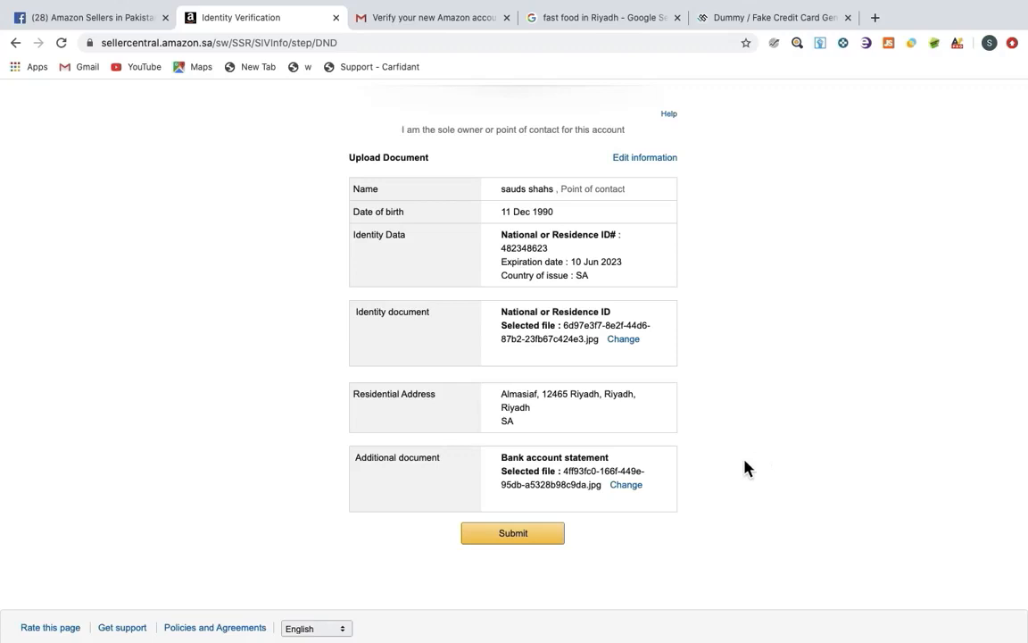
left_click(514, 535)
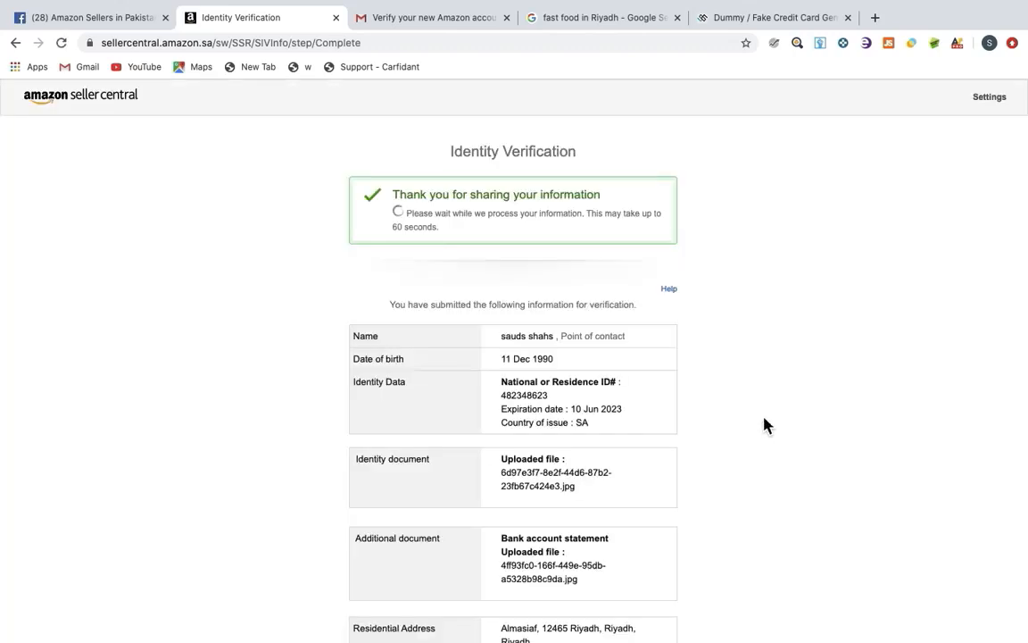
Scroll through the Identity Verification confirmation page to review the submitted information.
scroll(776, 404, "down", 1)
scroll(776, 412, "down", 4)
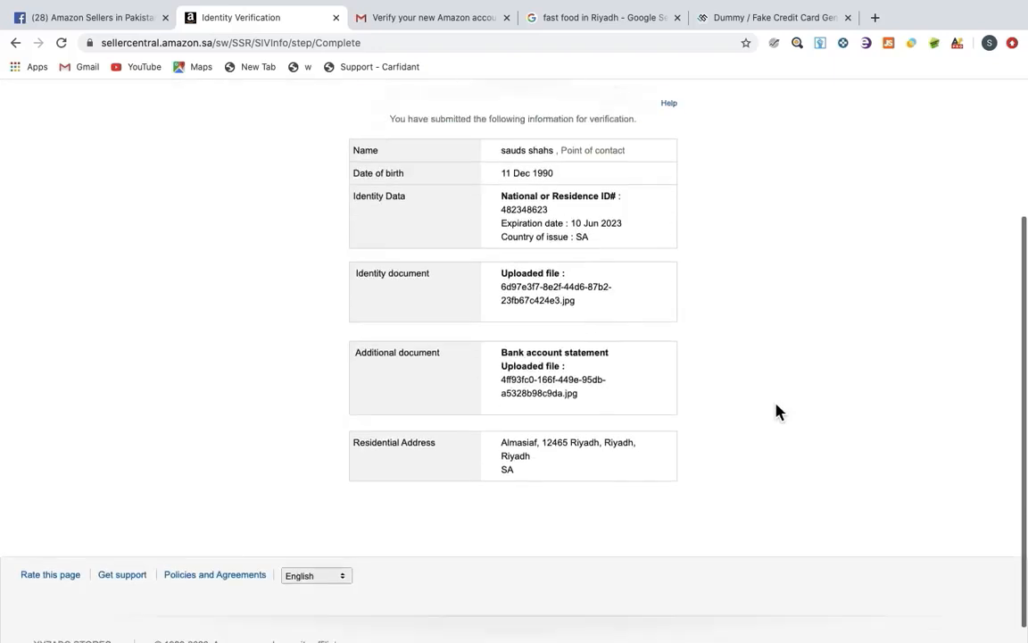
scroll(779, 446, "up", 3)
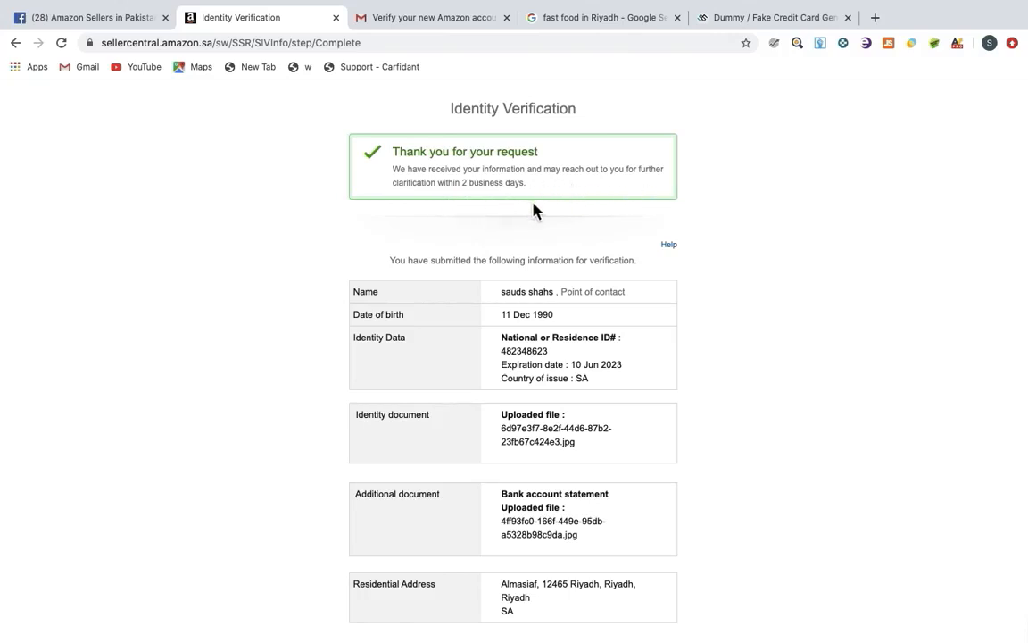
scroll(746, 333, "down", 1)
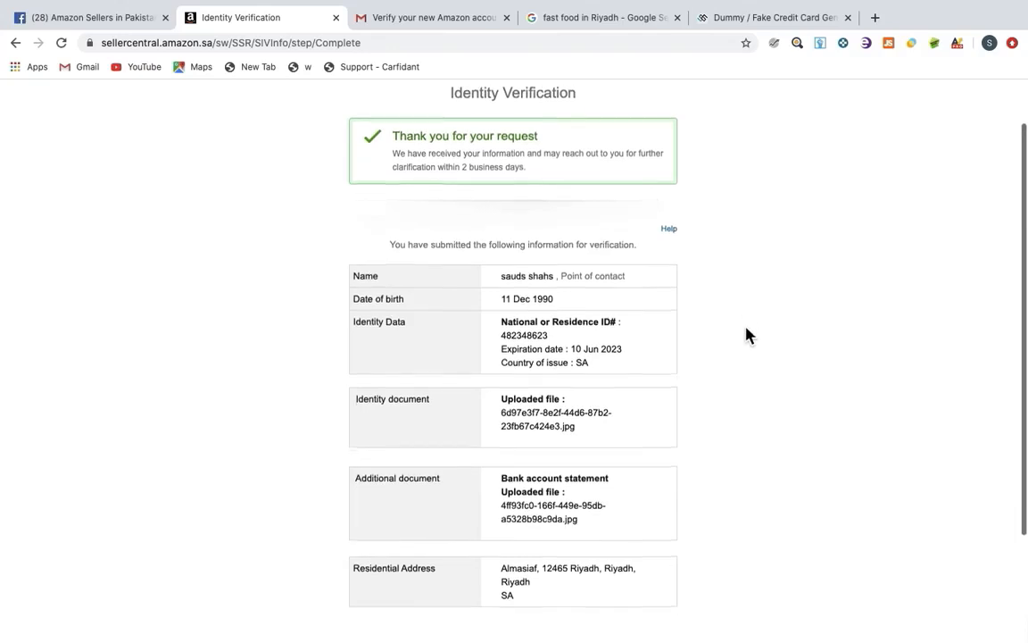